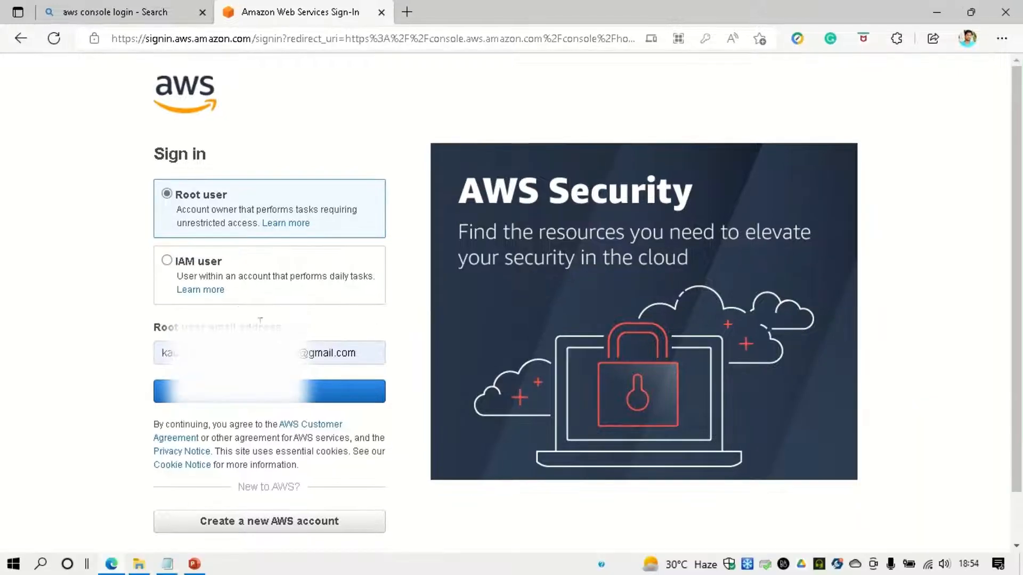
- Highlight the IAM user description text on the AWS sign-in page
{"action": "left_click_drag", "start_coordinate": [183, 277], "coordinate": [378, 285]}
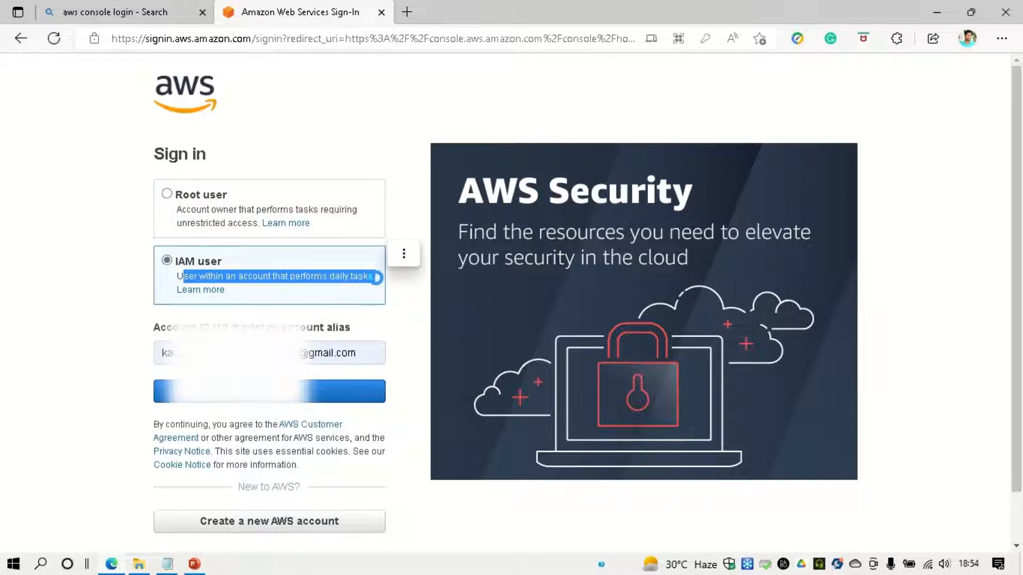
- Choose Root user sign-in, continue past the email, and focus the Password field
{"action": "left_click", "coordinate": [372, 284]}
{"action": "left_click", "coordinate": [188, 198]}
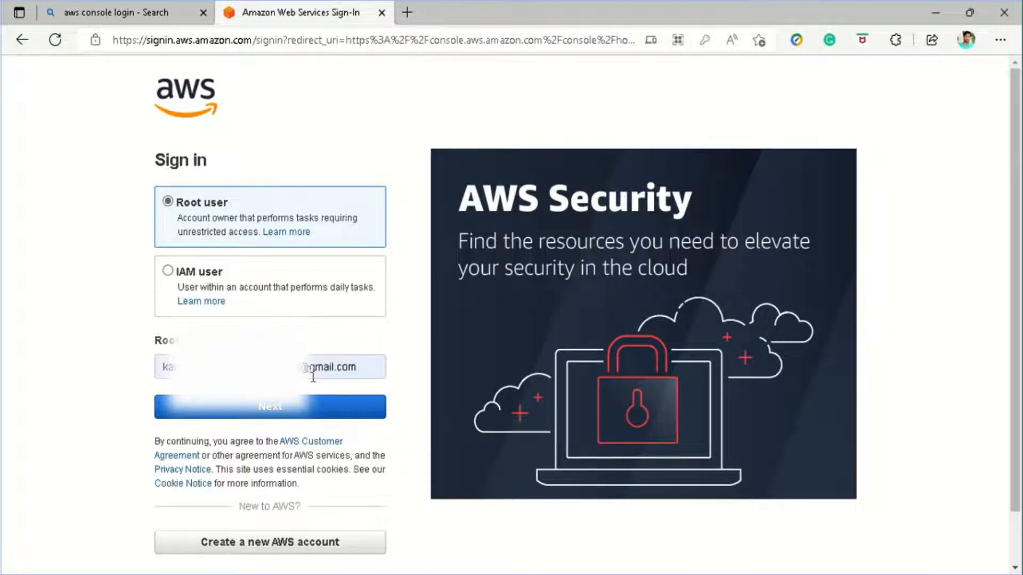
{"action": "left_click", "coordinate": [260, 412]}
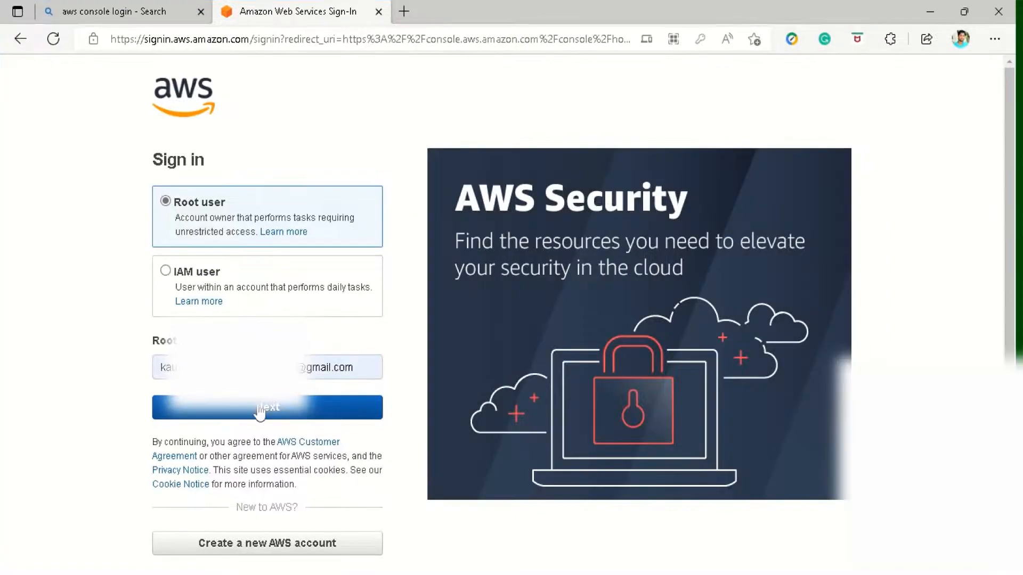
{"action": "left_click", "coordinate": [217, 249]}
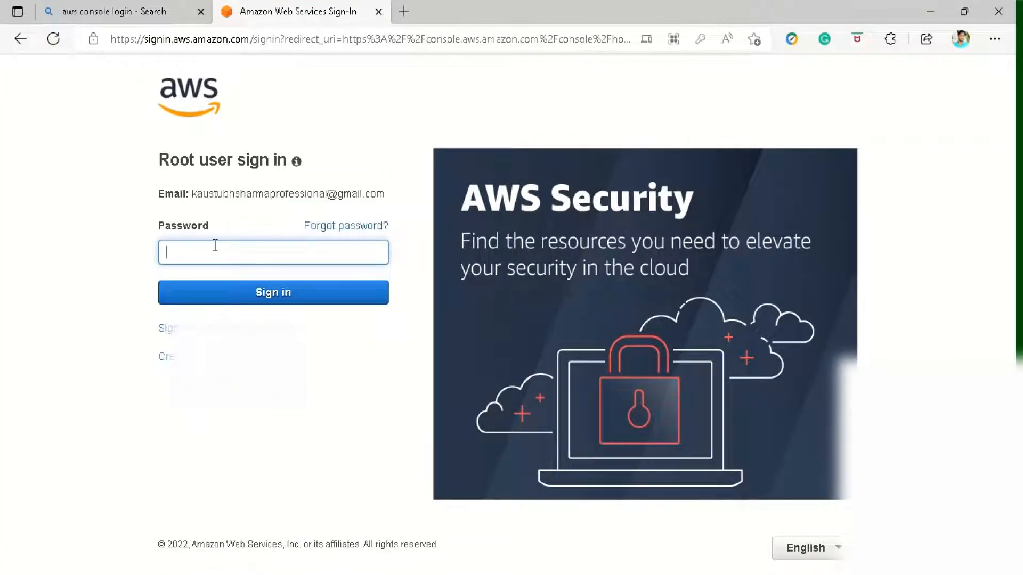
- Submit the root user credentials to reach Console Home
{"action": "left_click", "coordinate": [274, 295]}
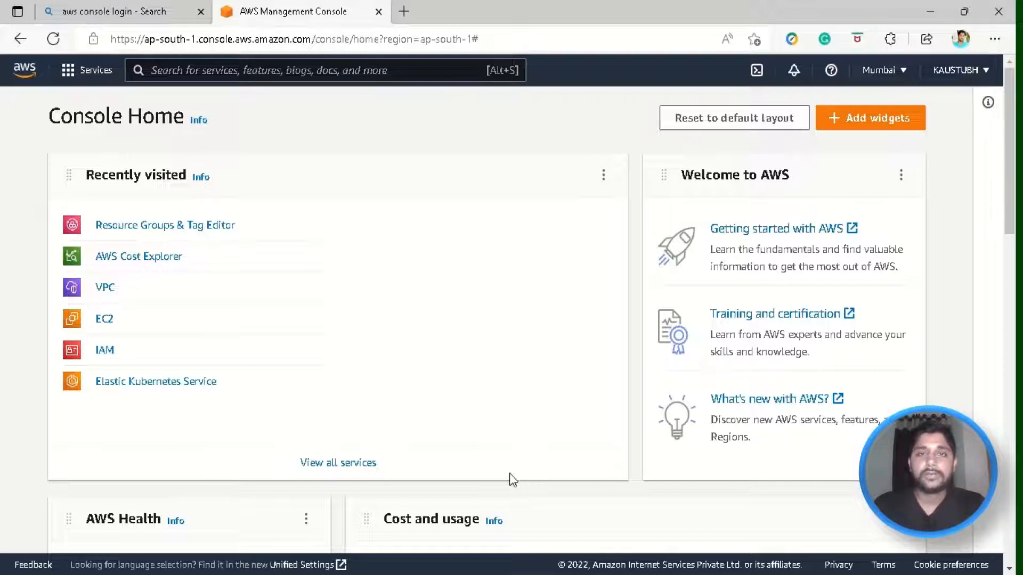
{"action": "scroll", "coordinate": [509, 479], "scroll_direction": "down", "scroll_amount": 3}
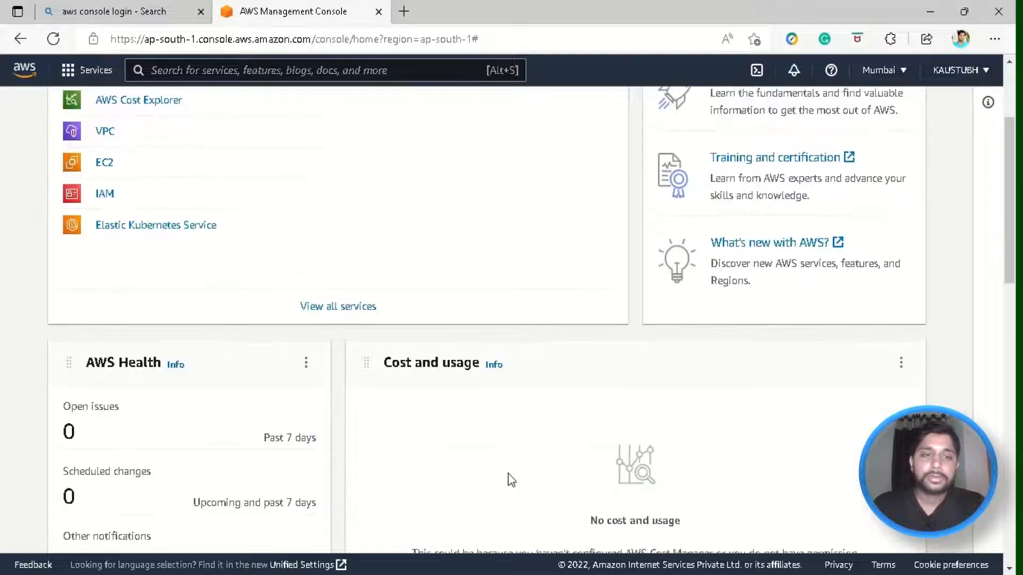
{"action": "scroll", "coordinate": [509, 479], "scroll_direction": "up", "scroll_amount": 3}
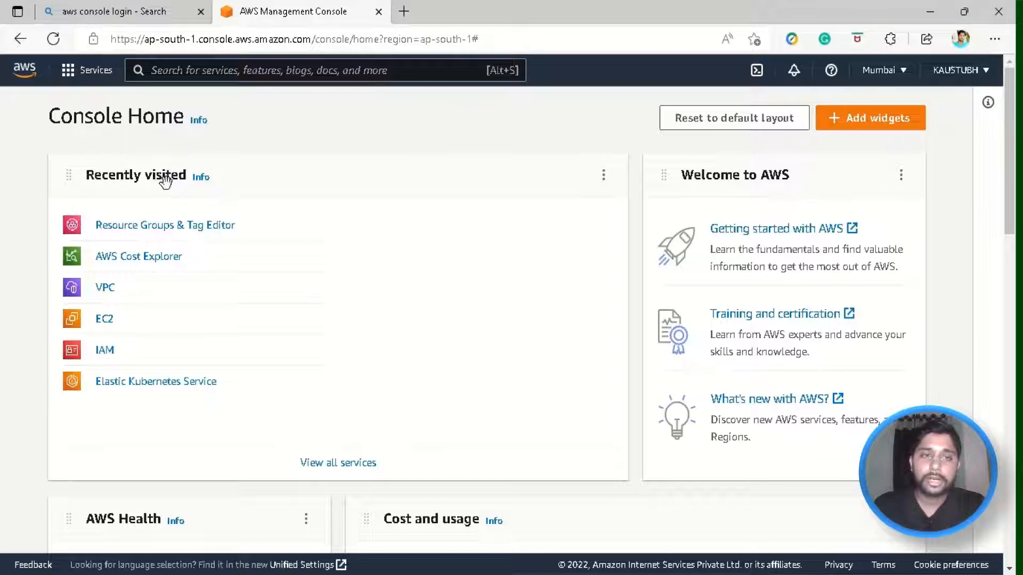
{"action": "key", "text": "super+e"}
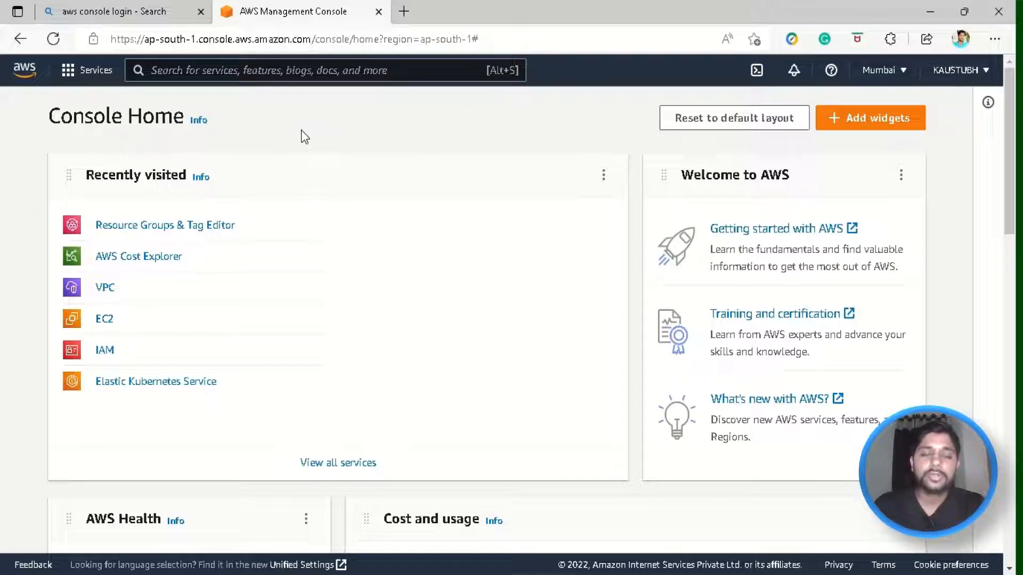
{"action": "key", "text": "Escape"}
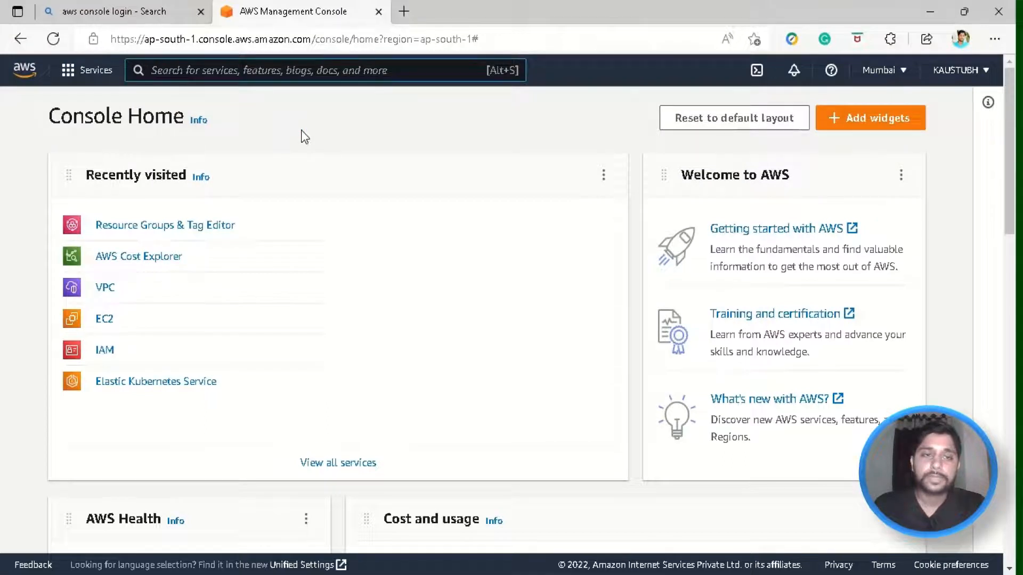
{"action": "type", "text": "aws busge"}
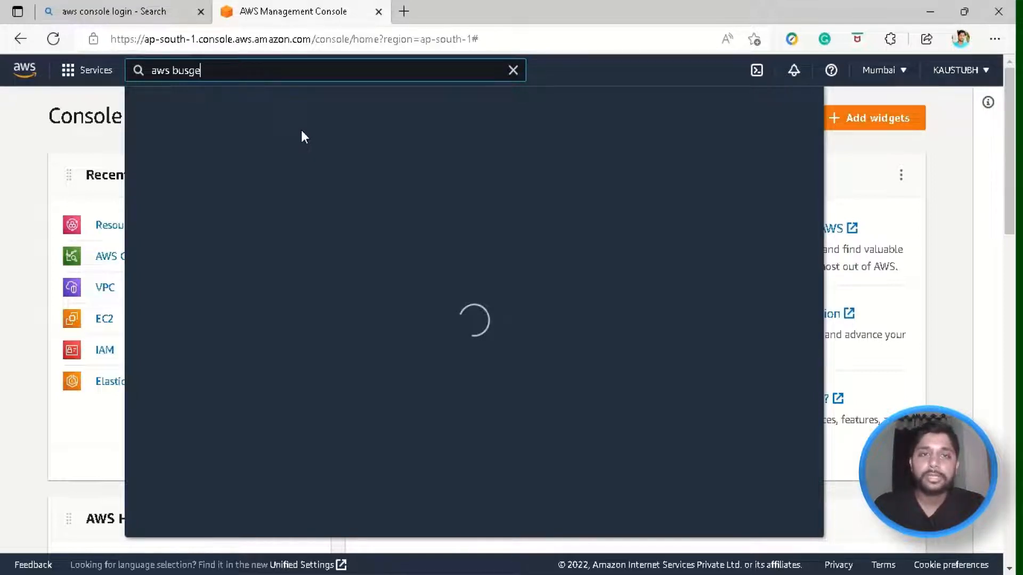
- Correct the search to 'aws budgets' and open the AWS Budgets service
{"action": "key", "text": "BackSpace"}
{"action": "key", "text": "BackSpace"}
{"action": "key", "text": "BackSpace"}
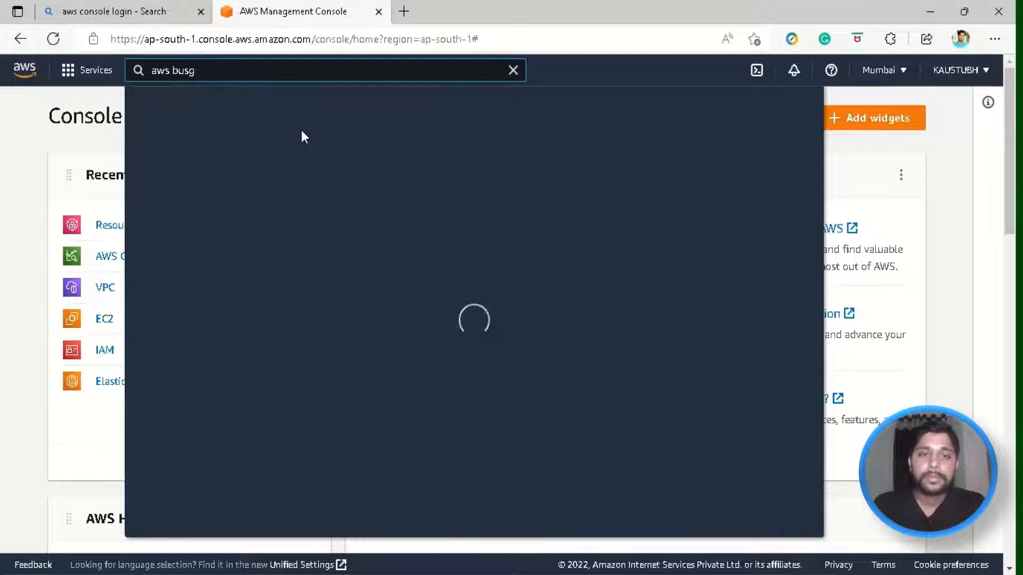
{"action": "type", "text": "dgets"}
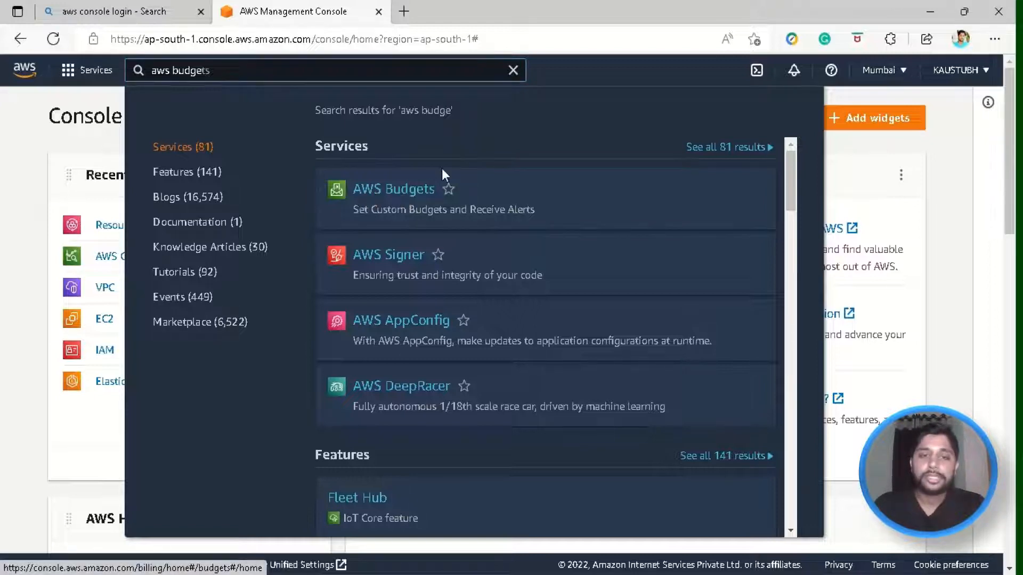
{"action": "left_click", "coordinate": [448, 190]}
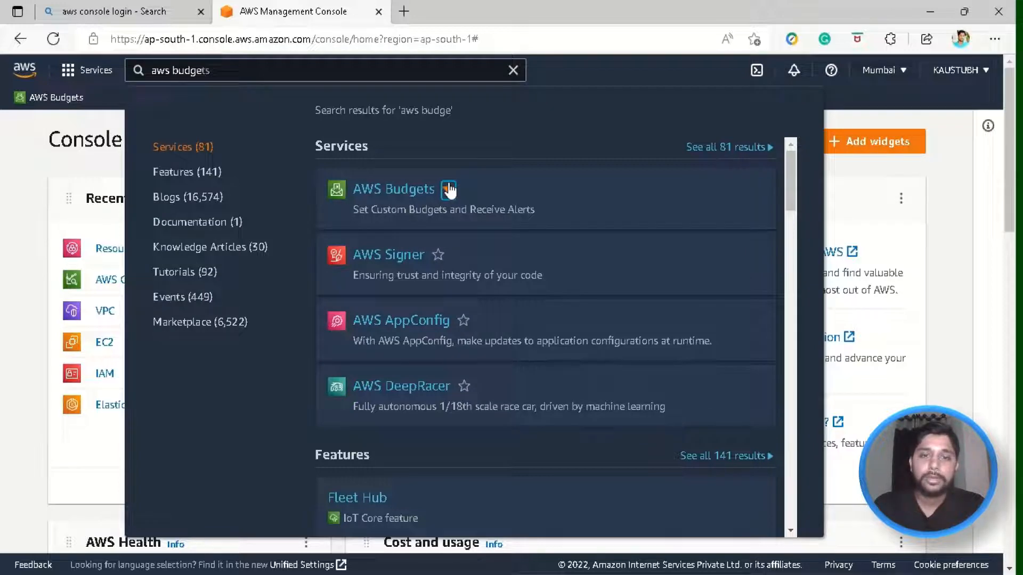
{"action": "left_click", "coordinate": [449, 190]}
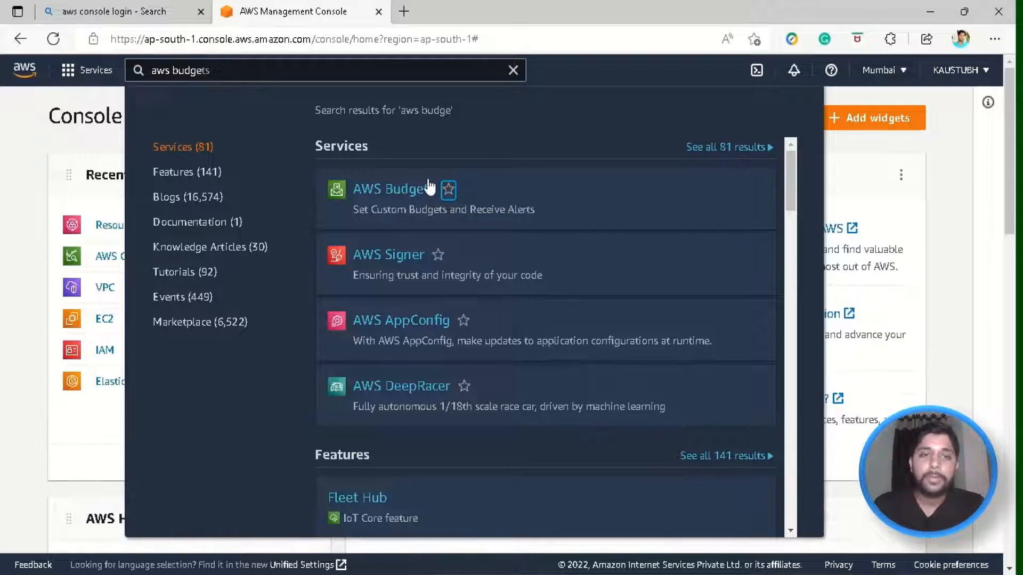
{"action": "left_click", "coordinate": [395, 196]}
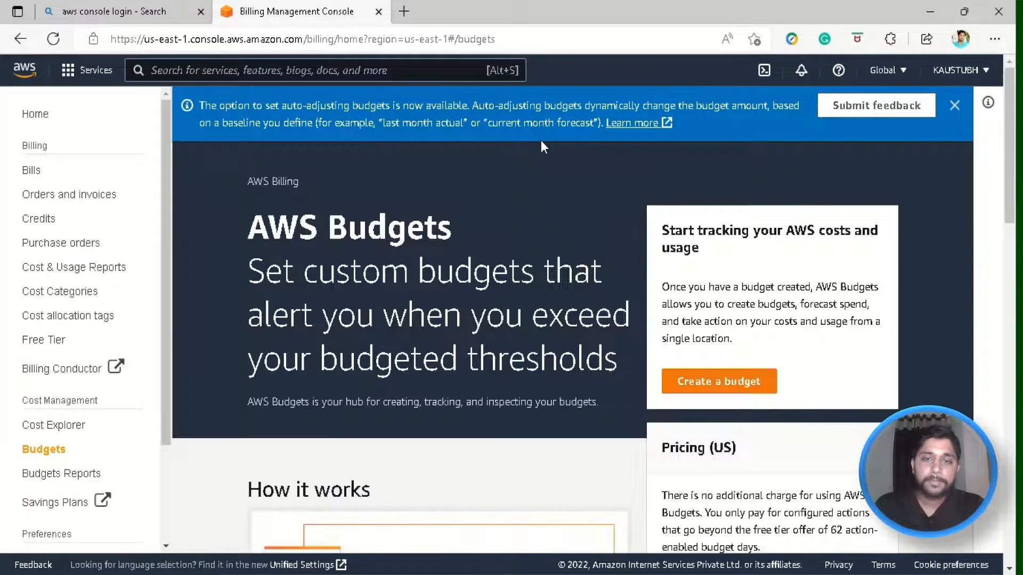
{"action": "left_click_drag", "start_coordinate": [248, 269], "coordinate": [603, 375]}
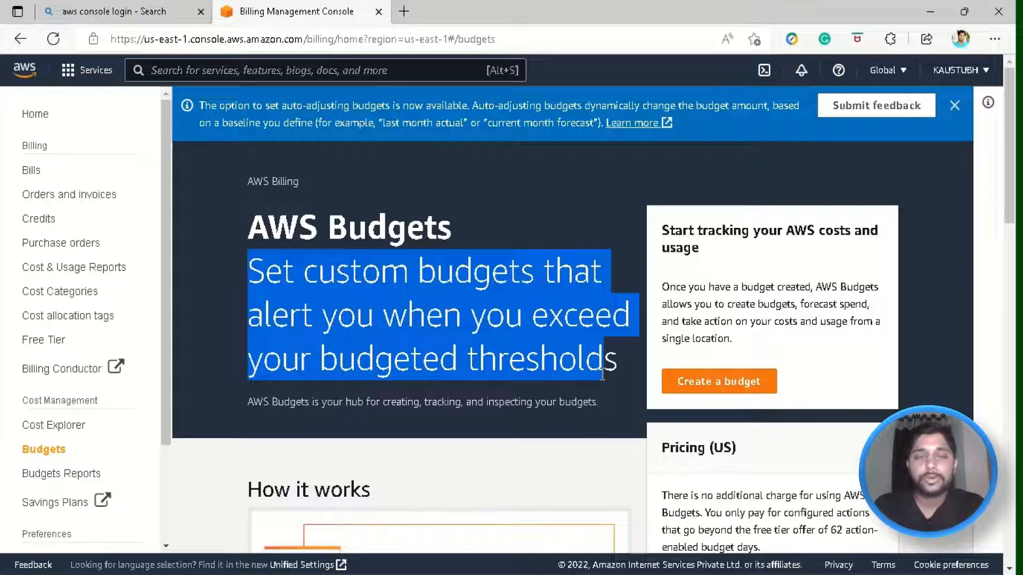
{"action": "left_click_drag", "start_coordinate": [603, 375], "coordinate": [614, 368]}
{"action": "left_click", "coordinate": [618, 371]}
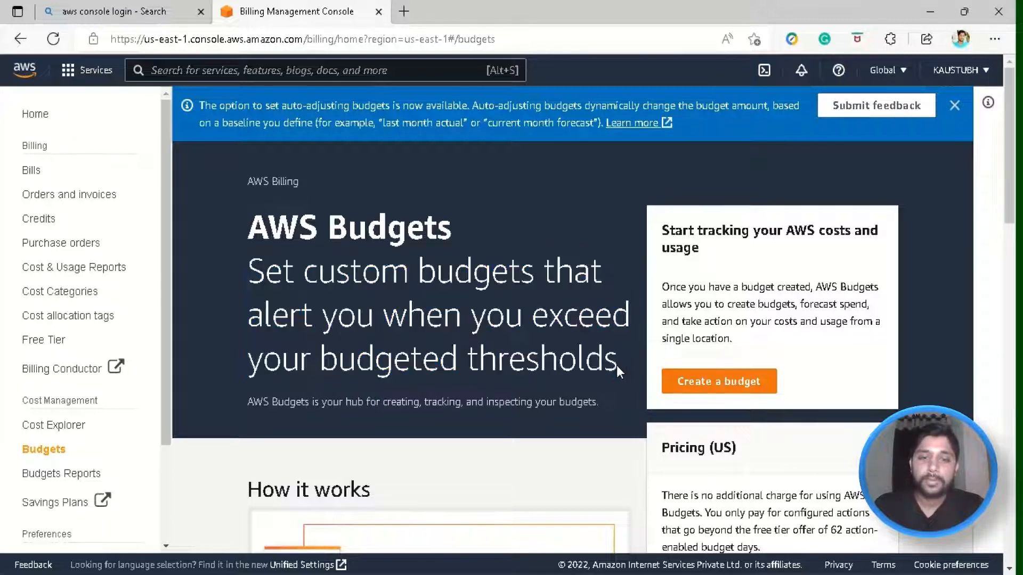
{"action": "scroll", "coordinate": [453, 293], "scroll_direction": "down", "scroll_amount": 4}
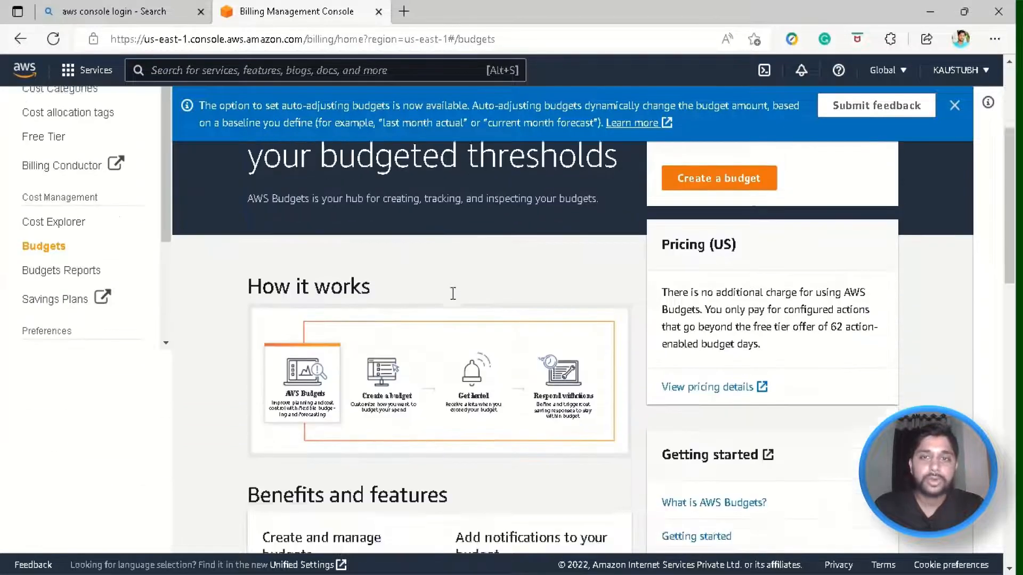
{"action": "scroll", "coordinate": [453, 293], "scroll_direction": "down", "scroll_amount": 2}
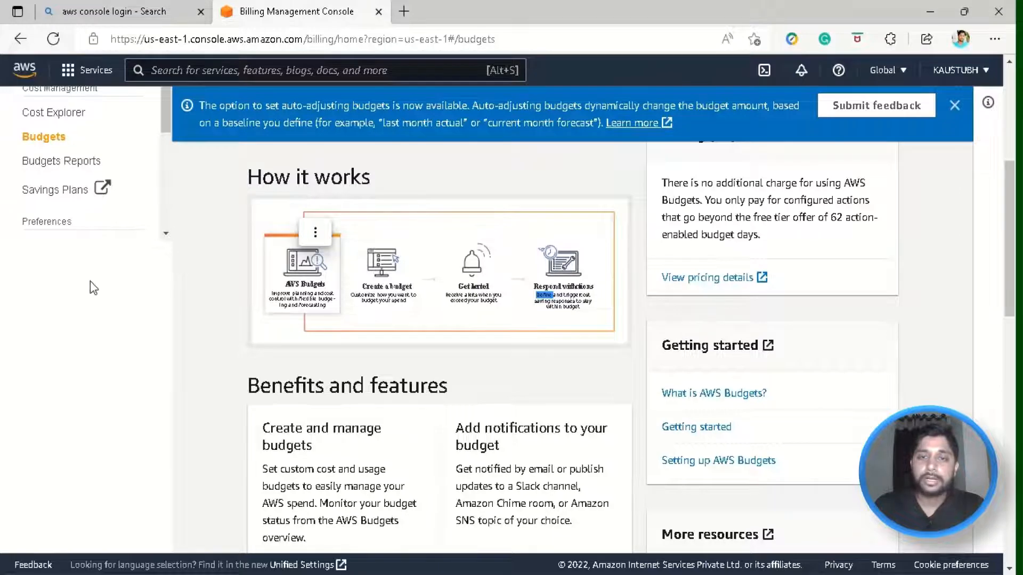
{"action": "key", "text": "alt+Left"}
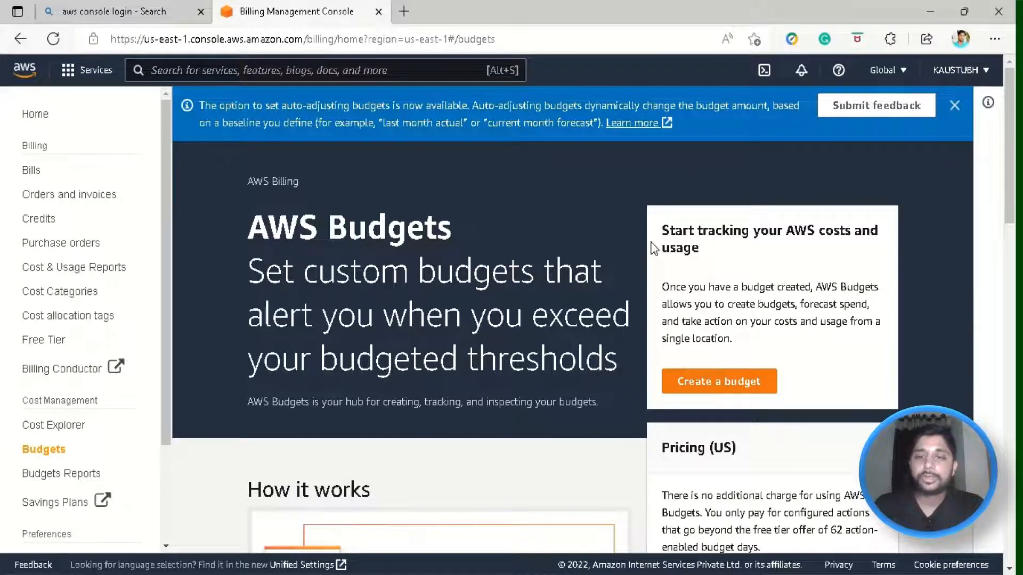
{"action": "left_click_drag", "start_coordinate": [654, 246], "coordinate": [769, 333]}
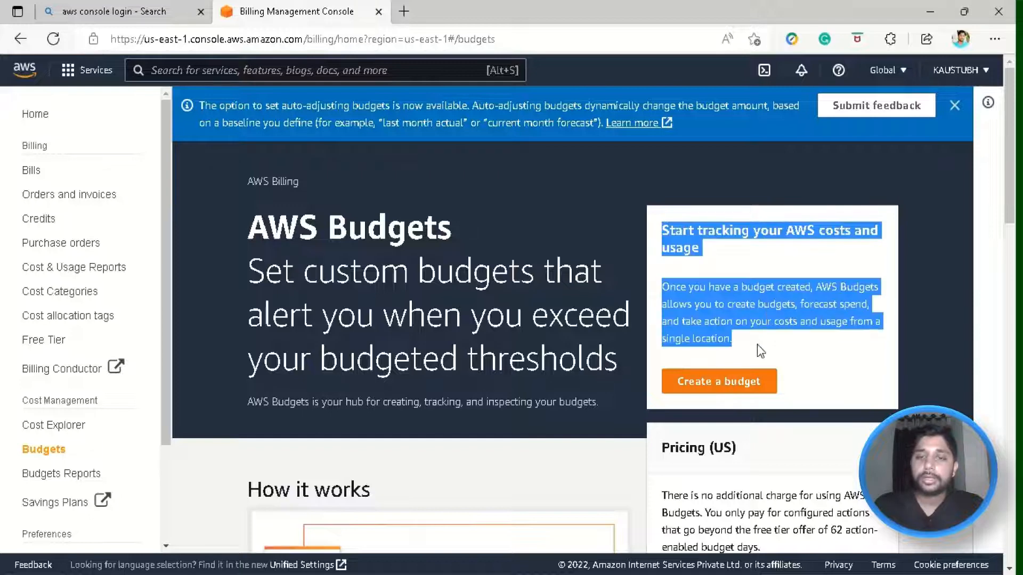
{"action": "left_click", "coordinate": [712, 320]}
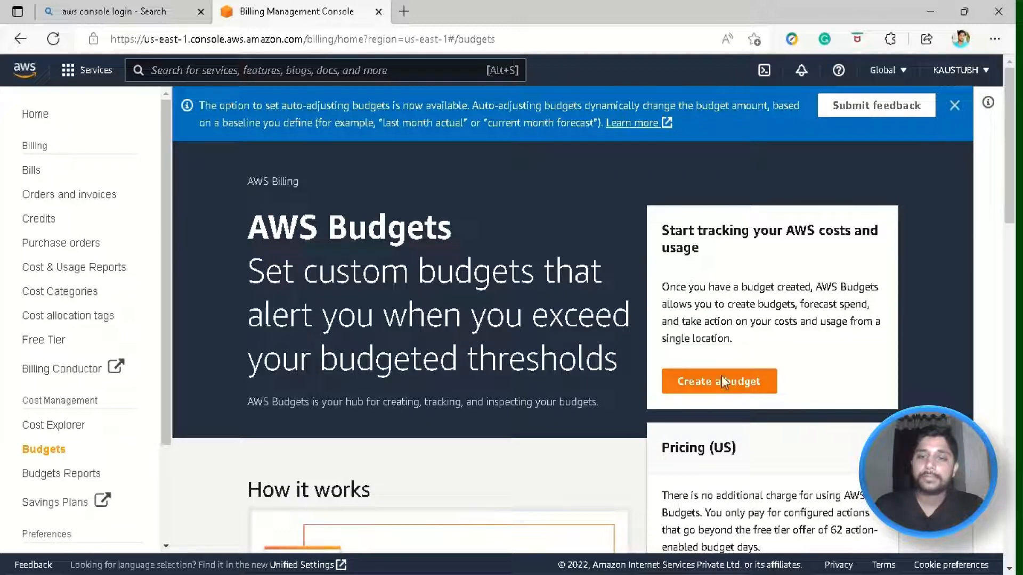
- Start a new budget, keep 'Cost budget - Recommended', and continue to Set your budget
{"action": "left_click", "coordinate": [705, 393]}
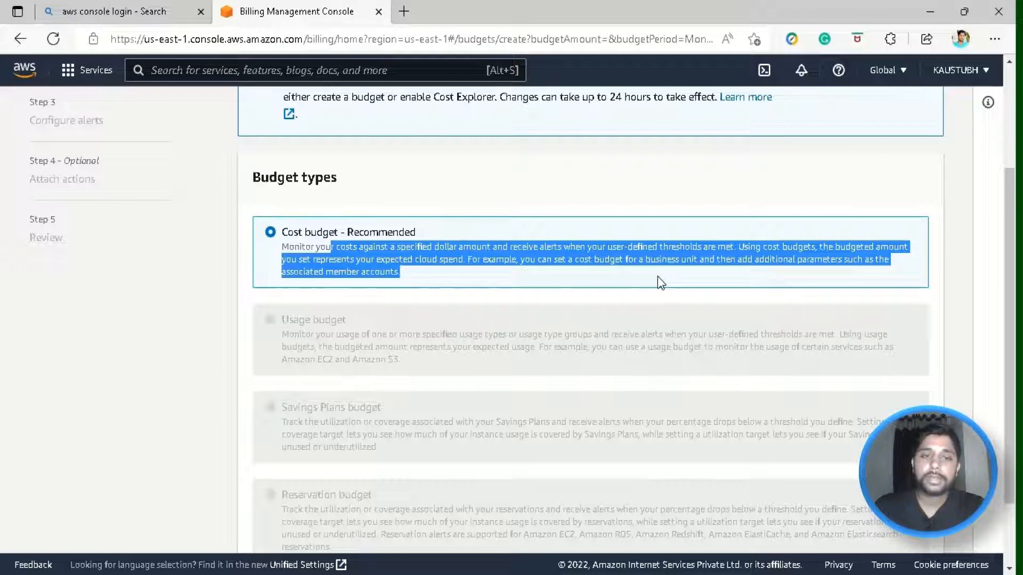
{"action": "left_click", "coordinate": [657, 276]}
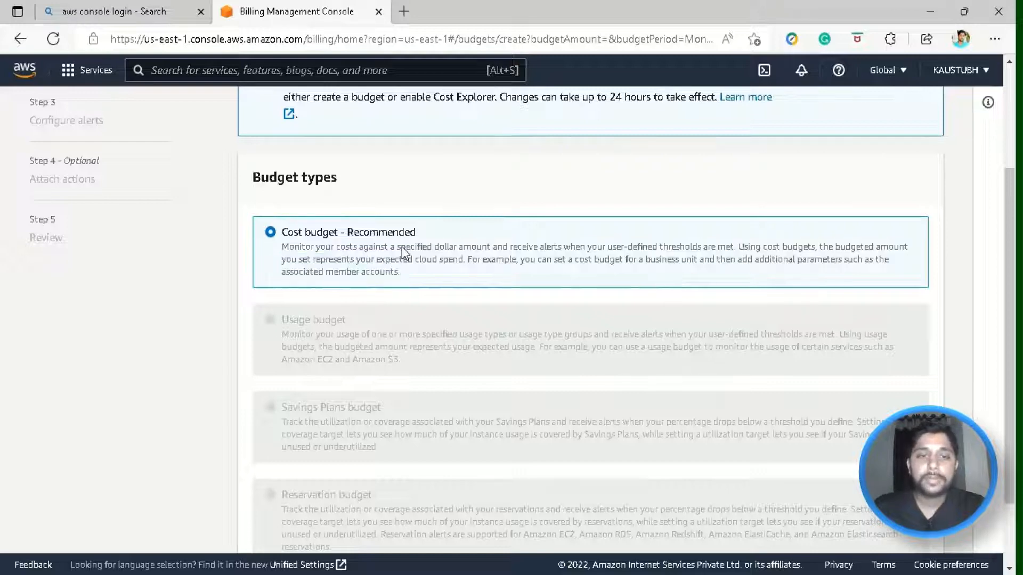
{"action": "scroll", "coordinate": [491, 272], "scroll_direction": "down", "scroll_amount": 1}
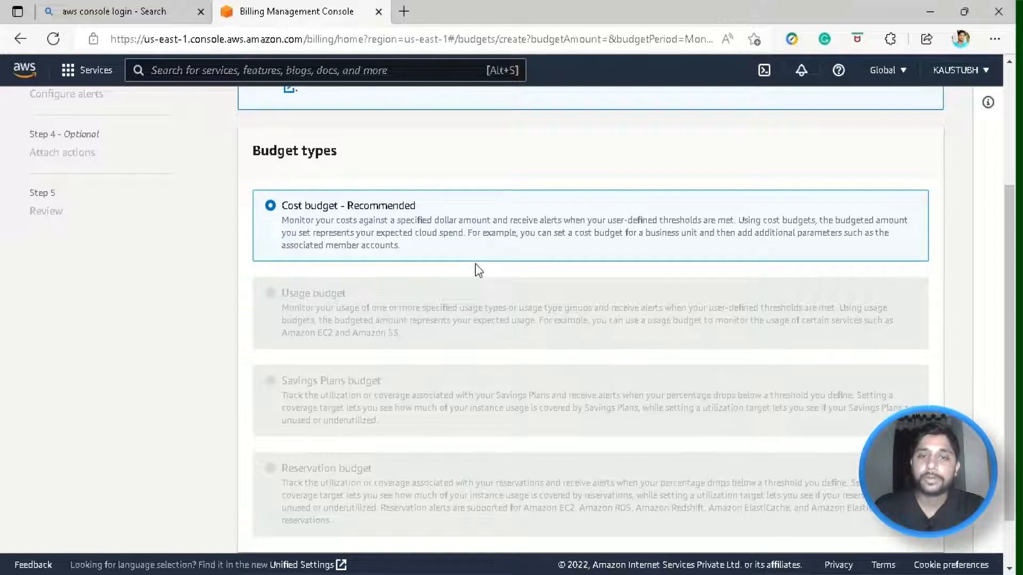
{"action": "scroll", "coordinate": [475, 263], "scroll_direction": "down", "scroll_amount": 2}
{"action": "scroll", "coordinate": [414, 409], "scroll_direction": "up", "scroll_amount": 7}
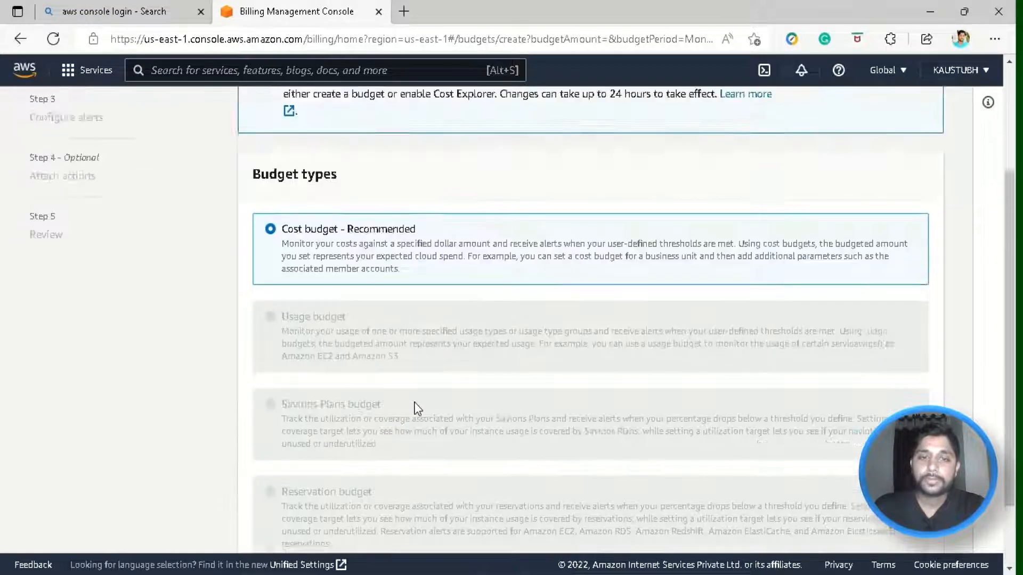
{"action": "scroll", "coordinate": [413, 409], "scroll_direction": "down", "scroll_amount": 7}
{"action": "left_click", "coordinate": [897, 517]}
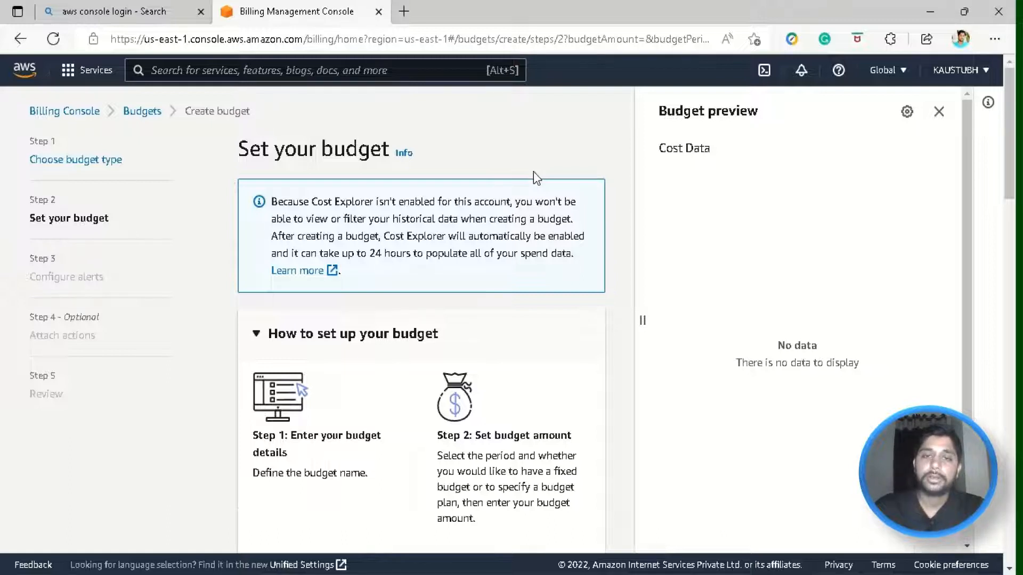
{"action": "scroll", "coordinate": [533, 172], "scroll_direction": "down", "scroll_amount": 4}
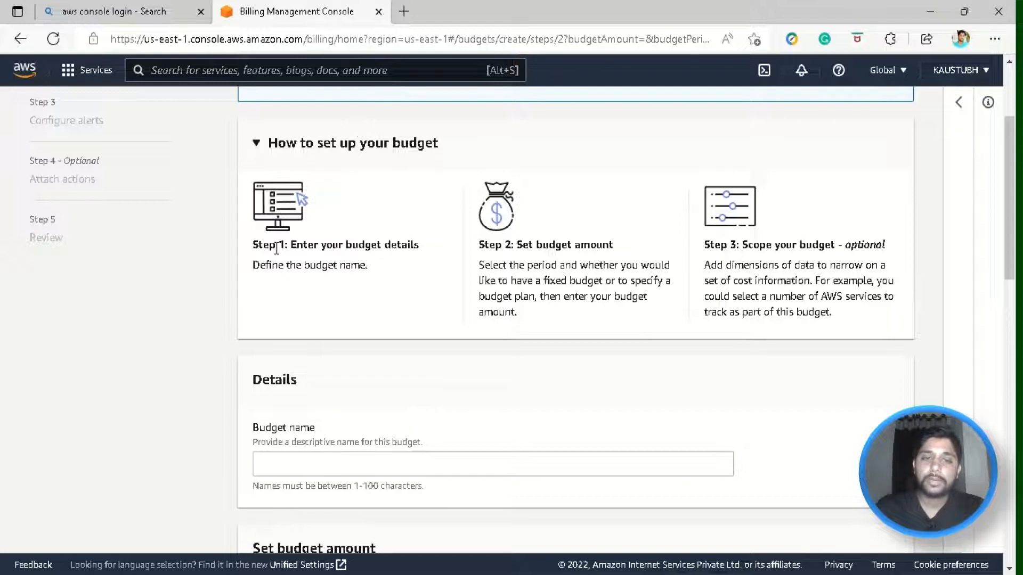
{"action": "left_click_drag", "start_coordinate": [288, 244], "coordinate": [403, 259]}
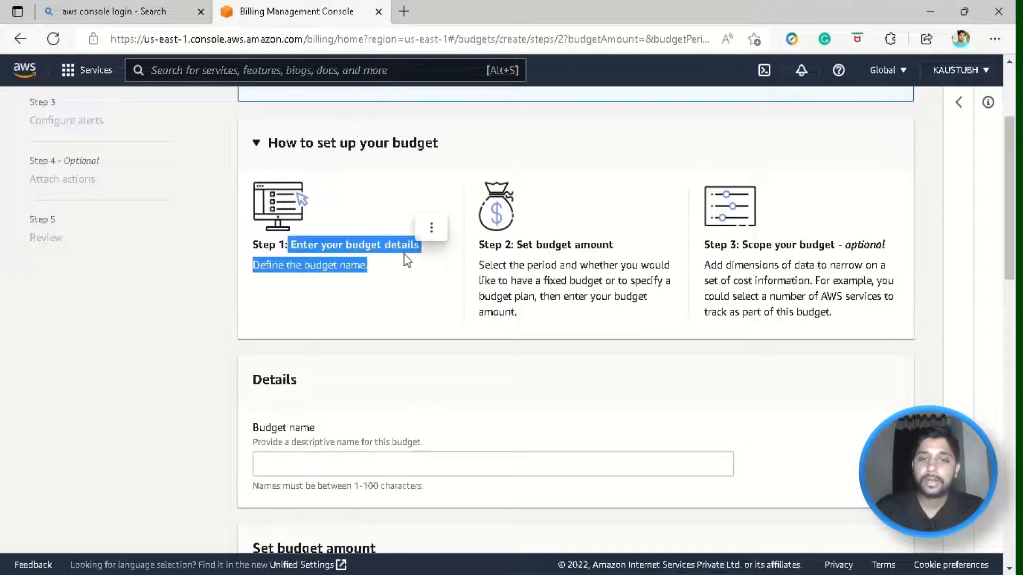
{"action": "left_click", "coordinate": [403, 254]}
{"action": "left_click_drag", "start_coordinate": [517, 239], "coordinate": [621, 320]}
{"action": "left_click", "coordinate": [618, 312]}
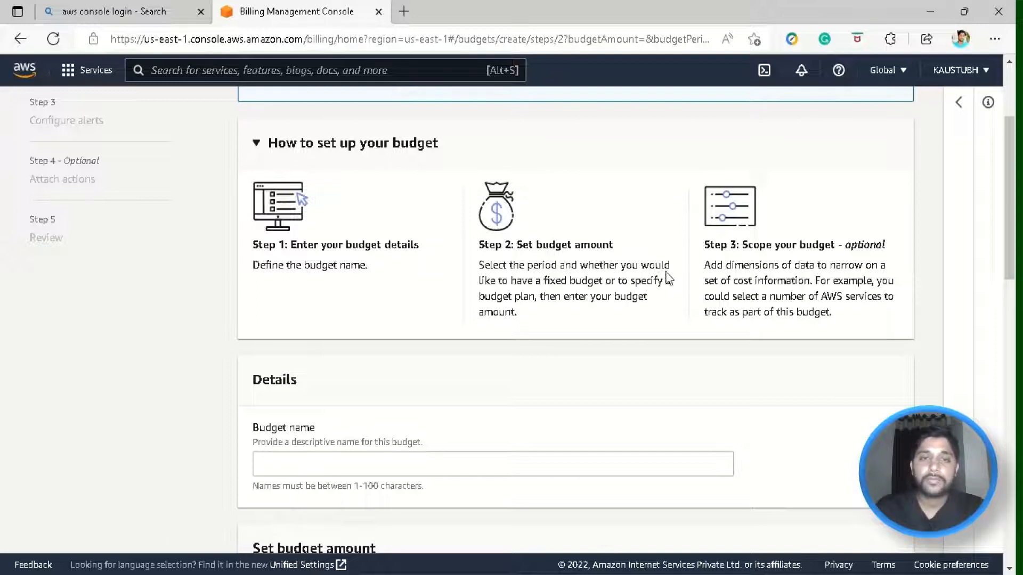
{"action": "left_click_drag", "start_coordinate": [703, 265], "coordinate": [866, 320]}
{"action": "left_click", "coordinate": [864, 319]}
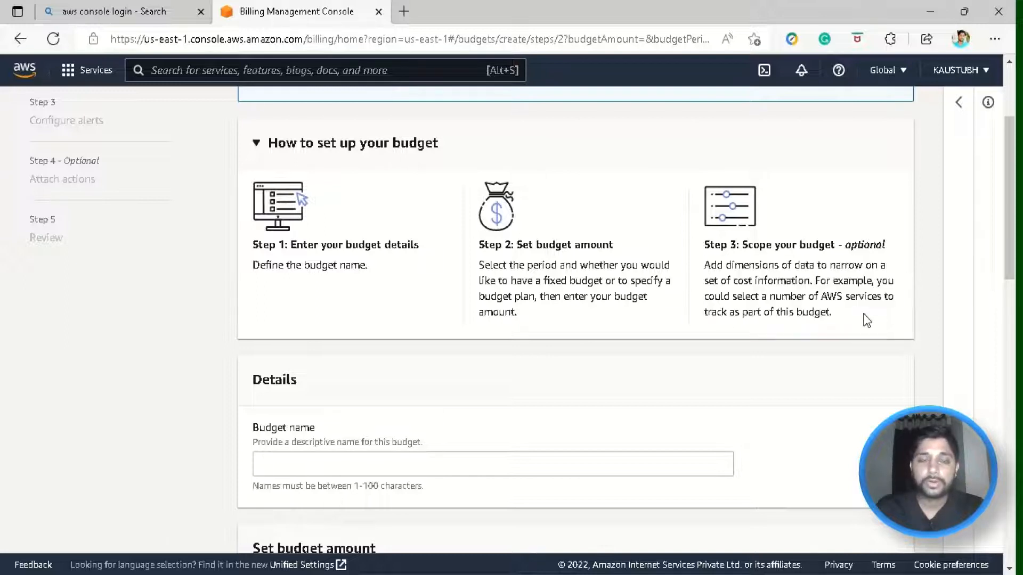
{"action": "left_click_drag", "start_coordinate": [876, 280], "coordinate": [889, 318]}
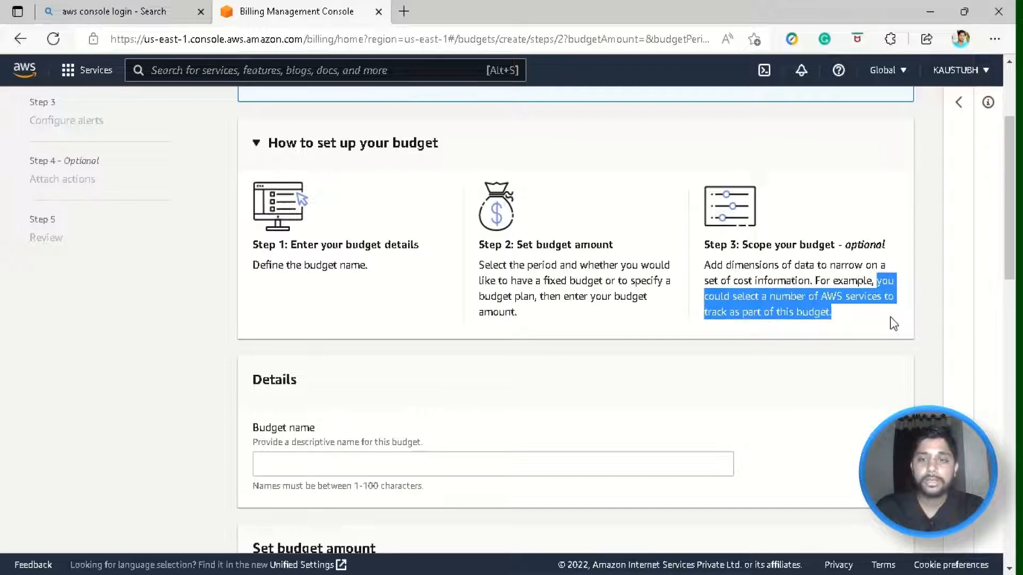
- Paste 'AWS TOTAL BUDGET' into the Budget name field
{"action": "left_click", "coordinate": [888, 318]}
{"action": "scroll", "coordinate": [871, 314], "scroll_direction": "down", "scroll_amount": 2}
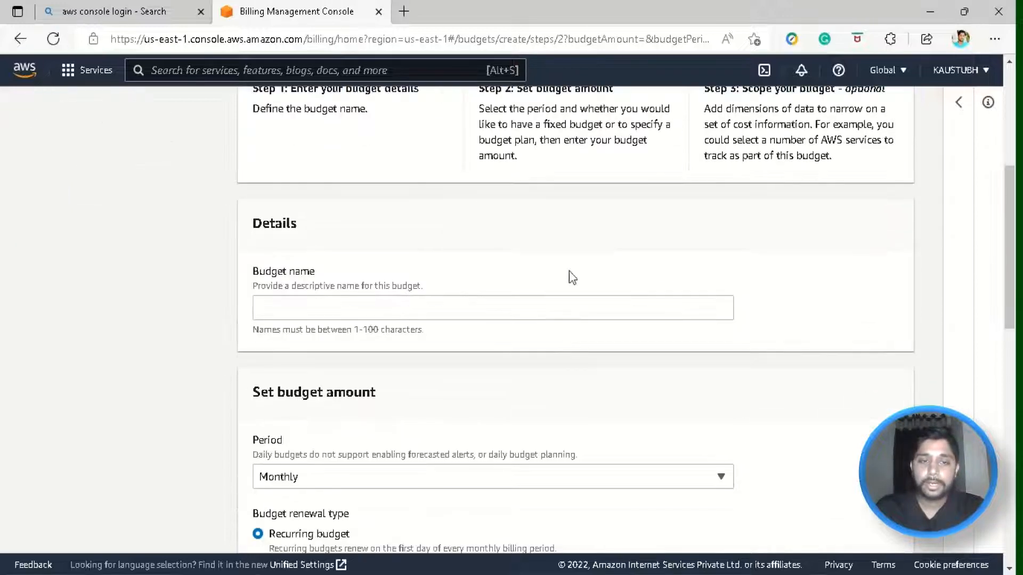
{"action": "left_click", "coordinate": [358, 314]}
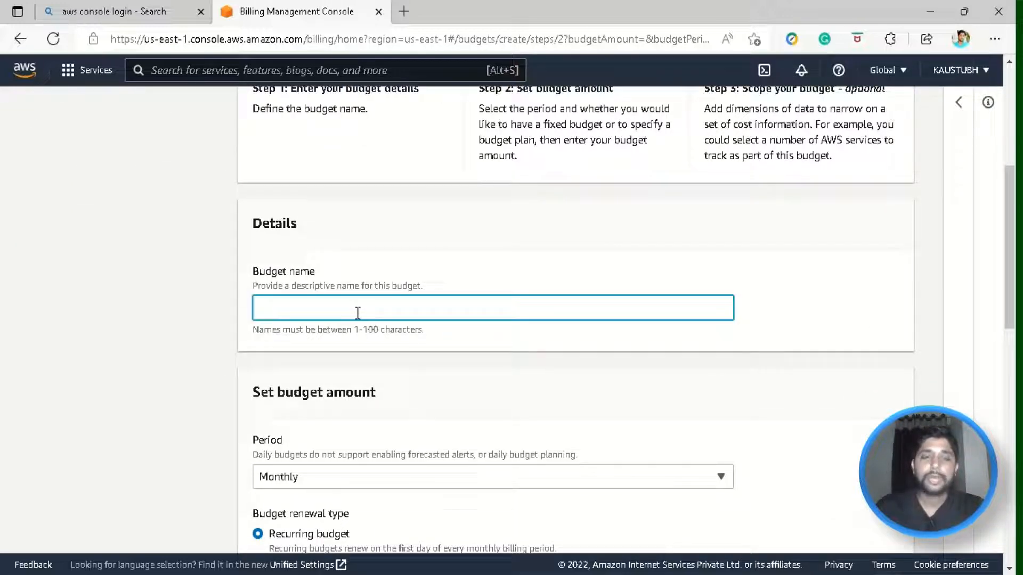
{"action": "type", "text": "AWS TOTAL BUDGET"}
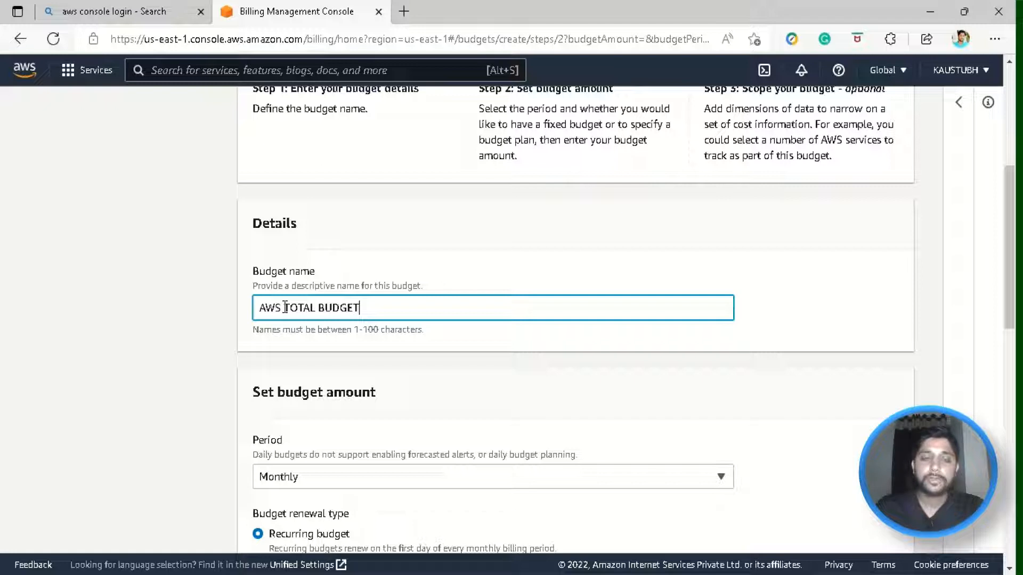
{"action": "scroll", "coordinate": [263, 326], "scroll_direction": "down", "scroll_amount": 3}
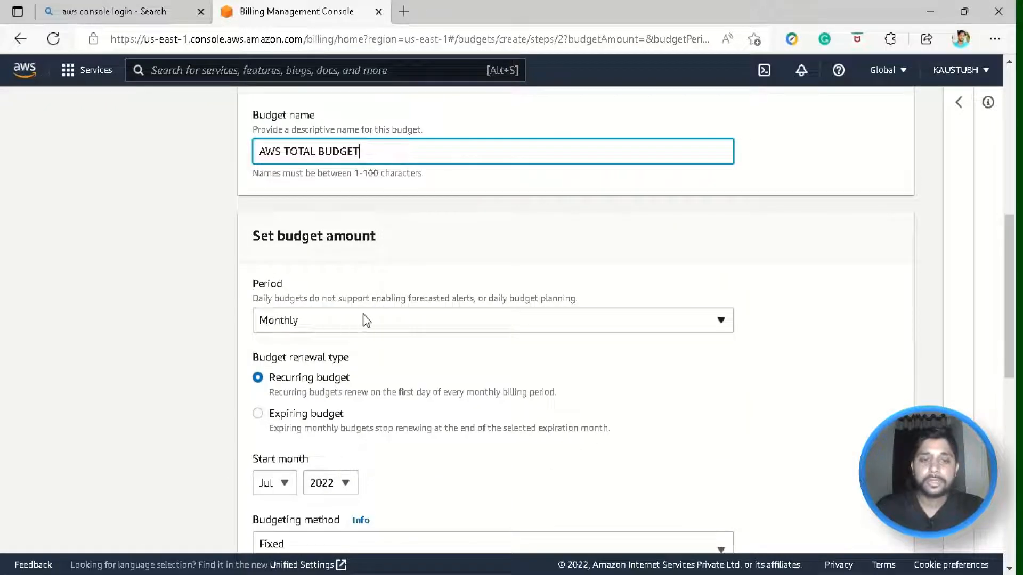
{"action": "left_click", "coordinate": [493, 322]}
{"action": "left_click", "coordinate": [400, 298]}
{"action": "left_click_drag", "start_coordinate": [399, 298], "coordinate": [558, 306]}
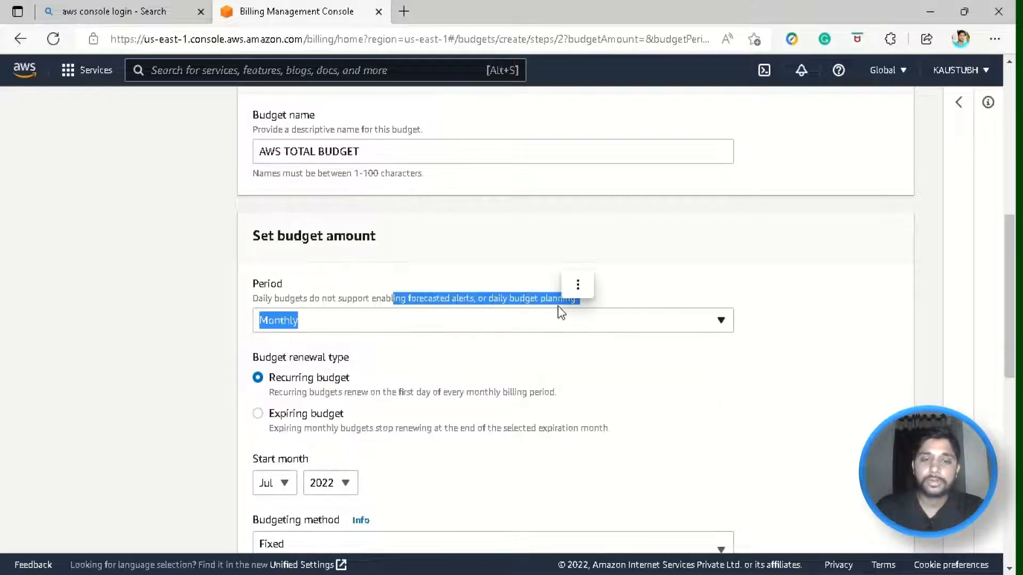
{"action": "left_click", "coordinate": [529, 308]}
{"action": "left_click", "coordinate": [529, 311]}
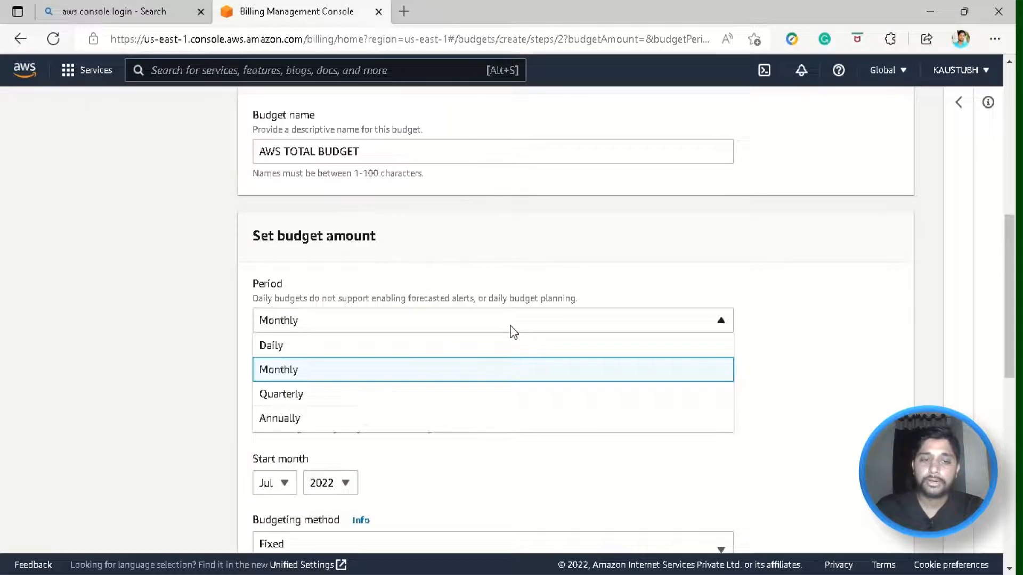
{"action": "left_click", "coordinate": [535, 294]}
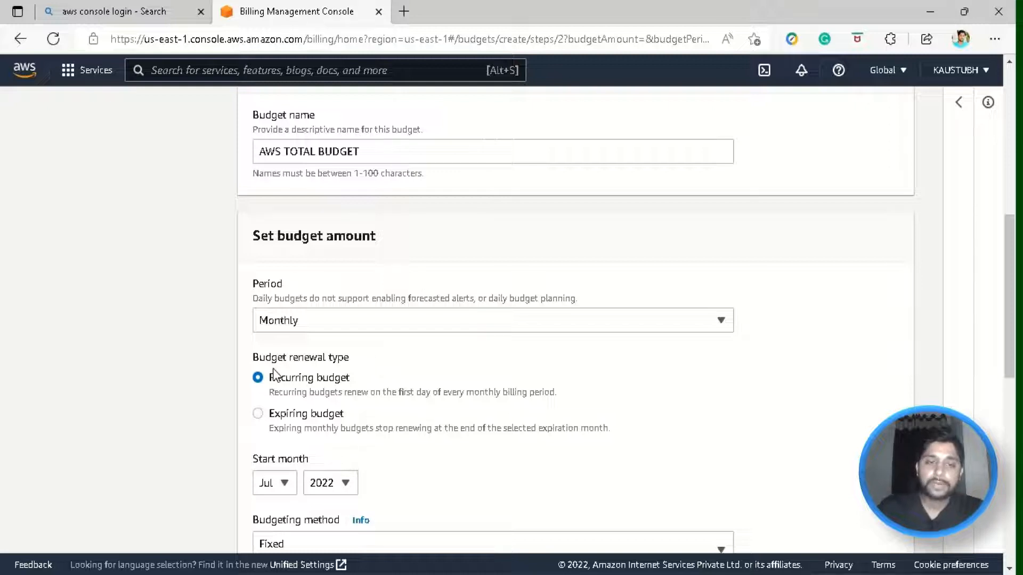
{"action": "scroll", "coordinate": [428, 375], "scroll_direction": "down", "scroll_amount": 2}
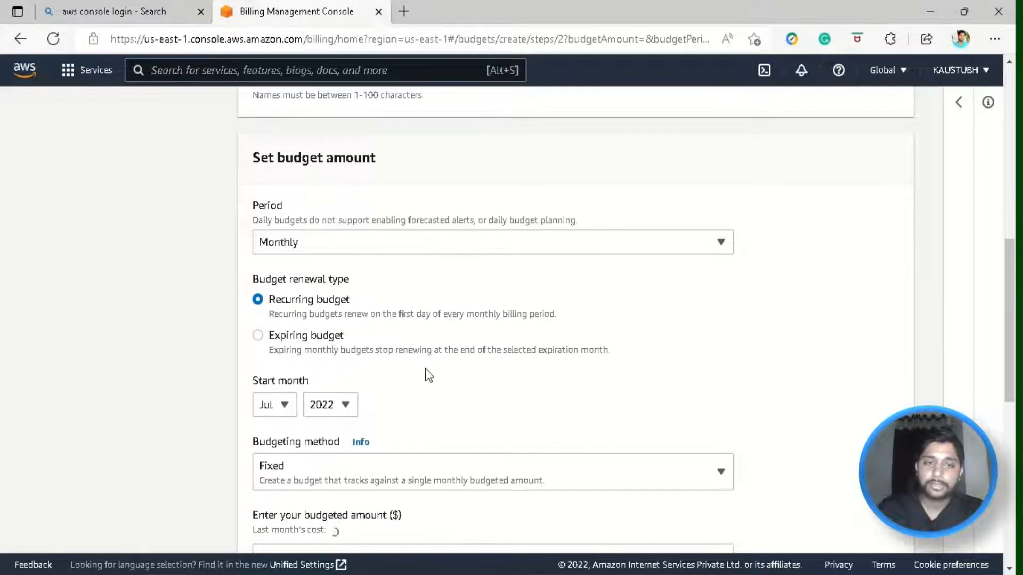
{"action": "scroll", "coordinate": [452, 320], "scroll_direction": "down", "scroll_amount": 2}
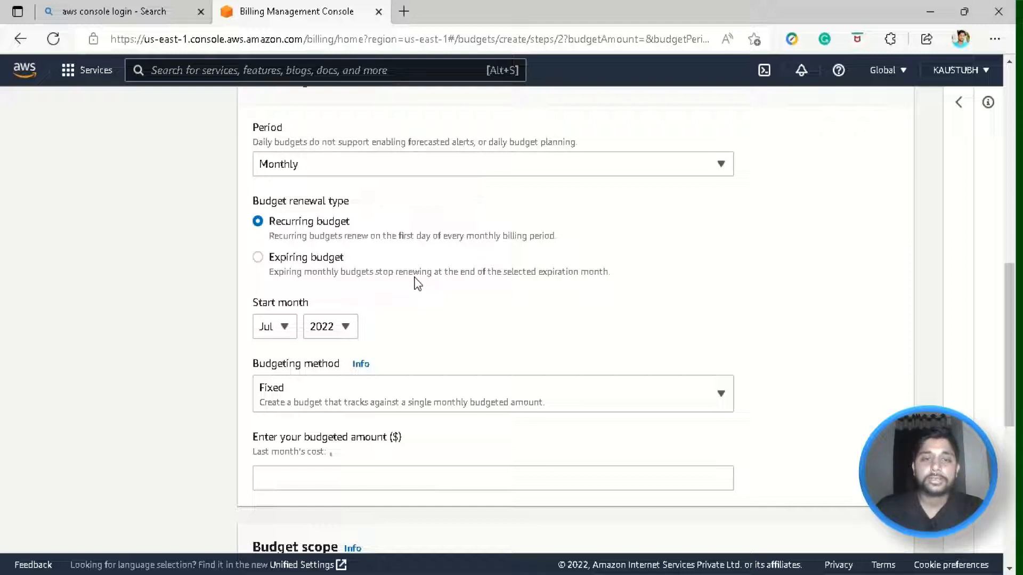
{"action": "scroll", "coordinate": [261, 320], "scroll_direction": "down", "scroll_amount": 2}
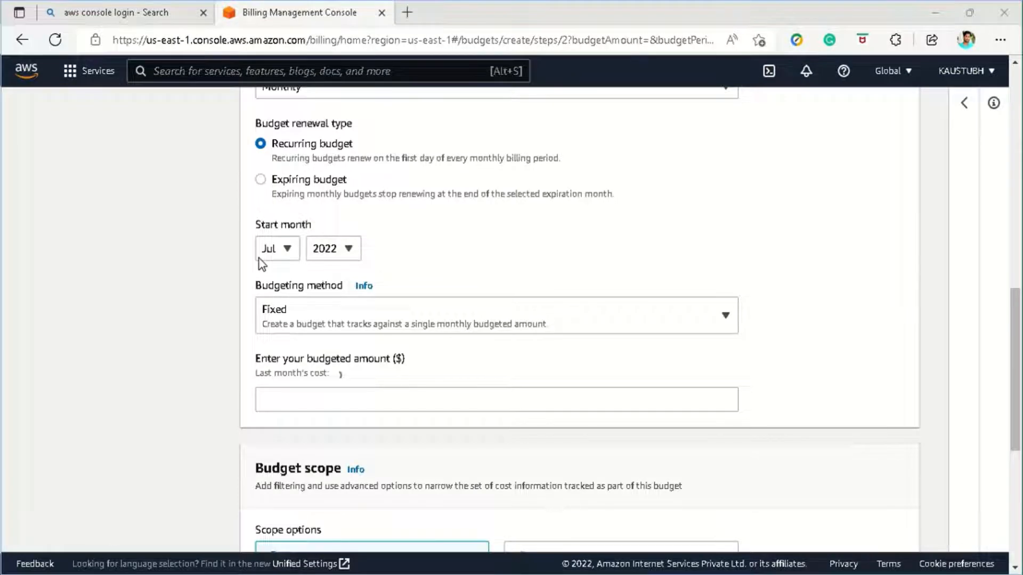
- Enter 0 as the budgeted amount and try to continue, which raises an error
{"action": "left_click", "coordinate": [325, 403]}
{"action": "type", "text": "0"}
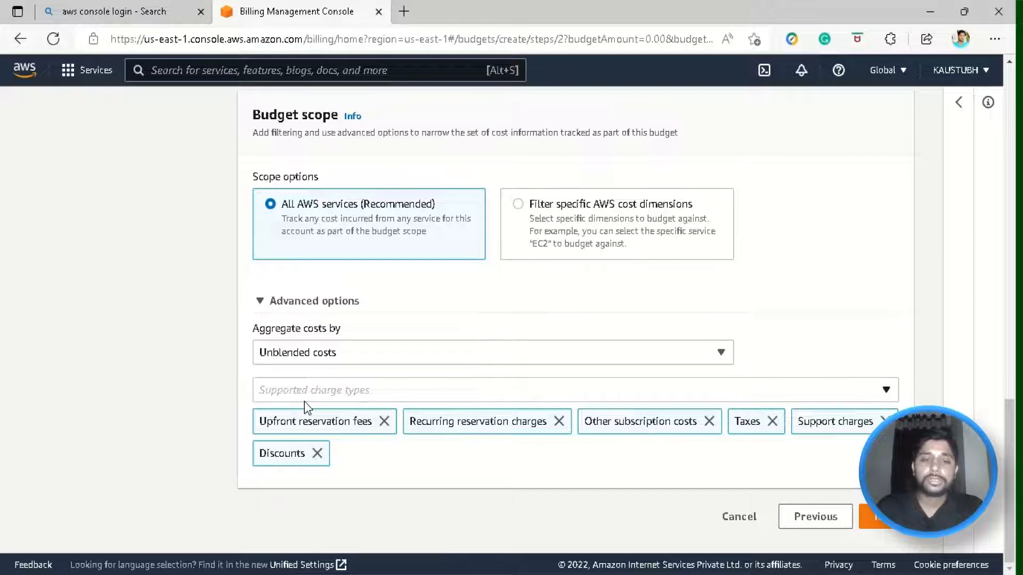
{"action": "scroll", "coordinate": [337, 394], "scroll_direction": "up", "scroll_amount": 3}
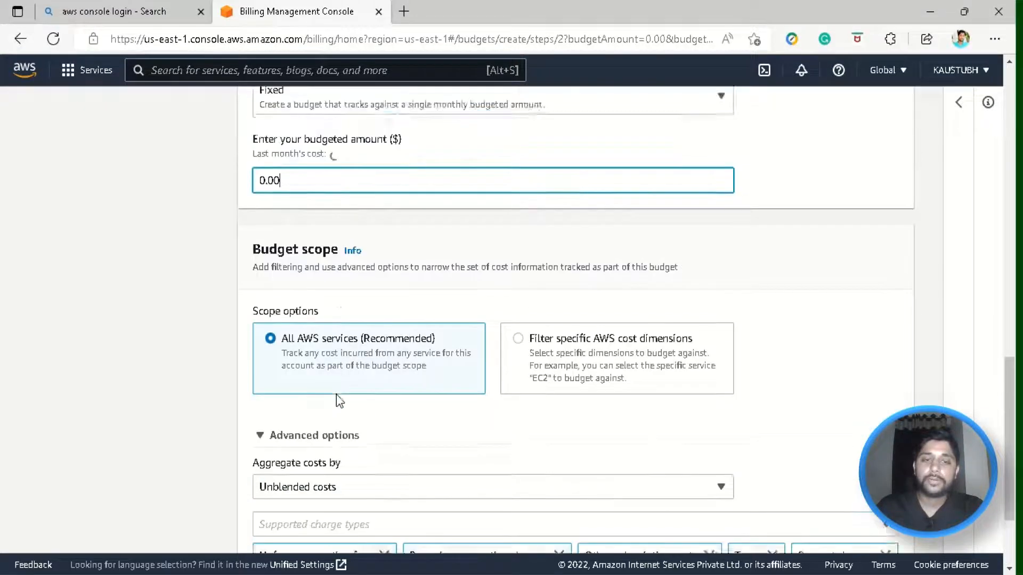
{"action": "scroll", "coordinate": [586, 309], "scroll_direction": "down", "scroll_amount": 5}
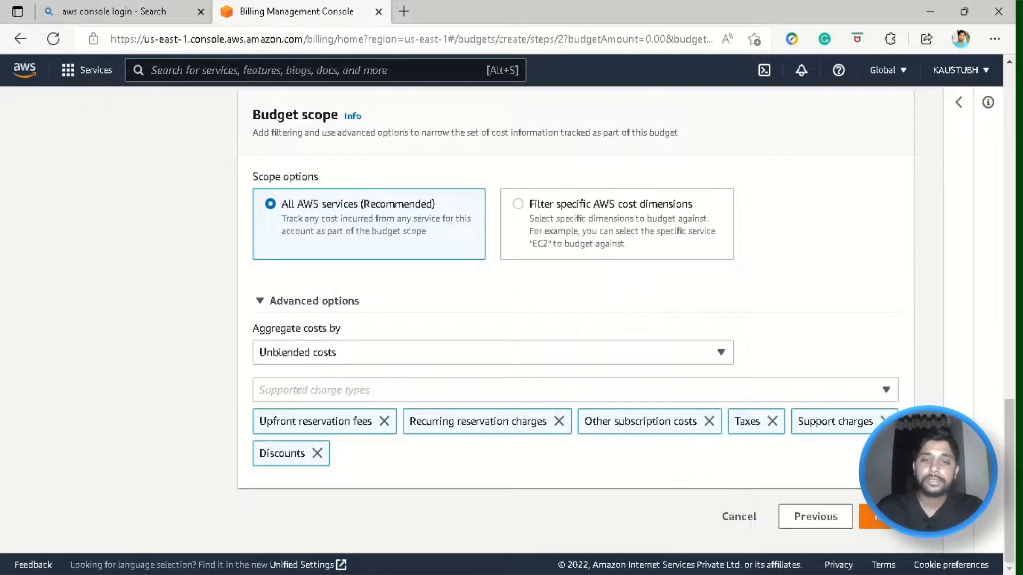
{"action": "left_click", "coordinate": [874, 518]}
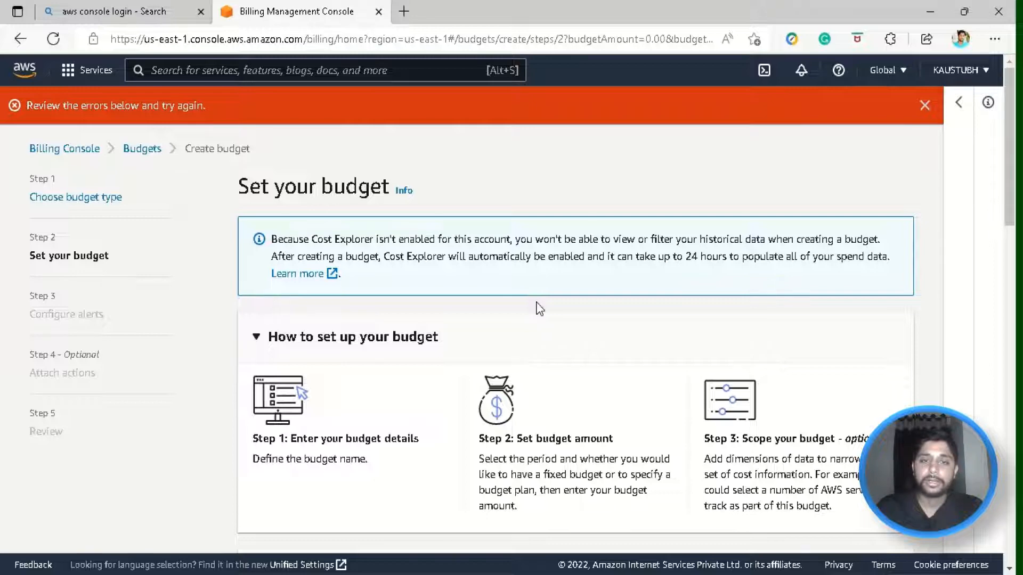
- Edit the zero budgeted amount and retry continuing past the budget settings
{"action": "scroll", "coordinate": [337, 200], "scroll_direction": "down", "scroll_amount": 4}
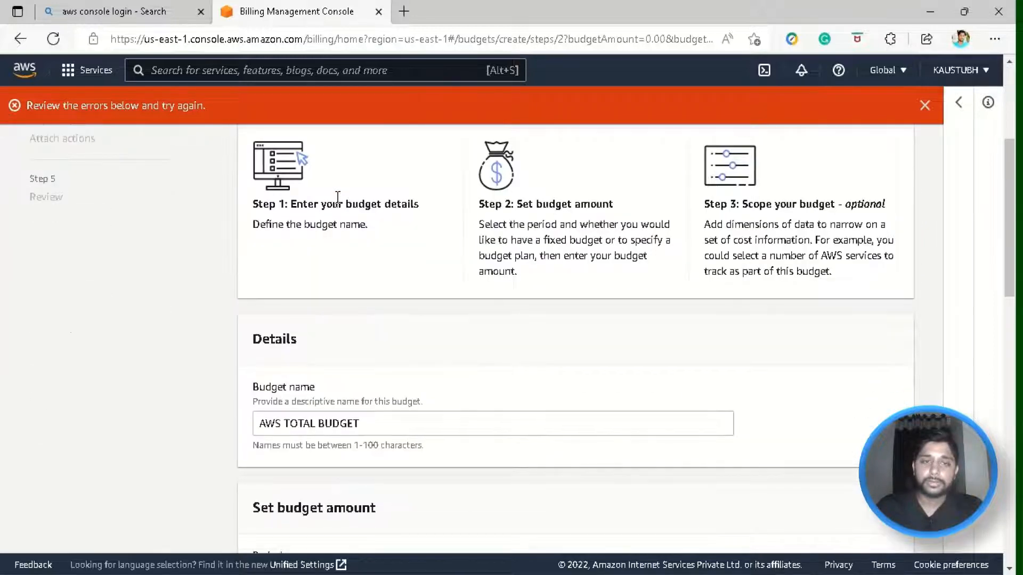
{"action": "left_click_drag", "start_coordinate": [59, 100], "coordinate": [23, 99]}
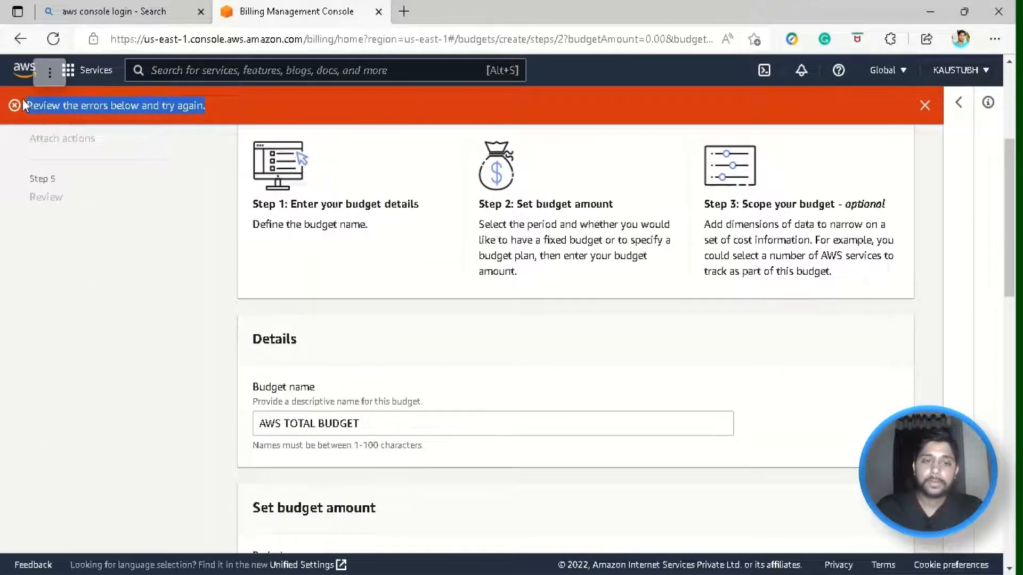
{"action": "scroll", "coordinate": [316, 366], "scroll_direction": "down", "scroll_amount": 8}
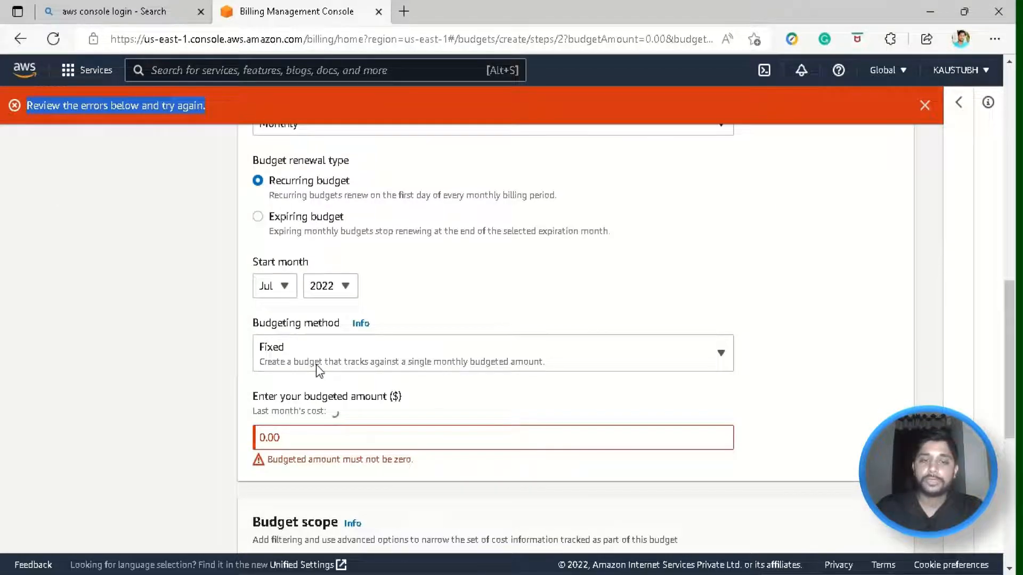
{"action": "scroll", "coordinate": [318, 367], "scroll_direction": "down", "scroll_amount": 1}
{"action": "left_click", "coordinate": [322, 352]}
{"action": "type", "text": "1"}
{"action": "scroll", "coordinate": [360, 392], "scroll_direction": "down", "scroll_amount": 5}
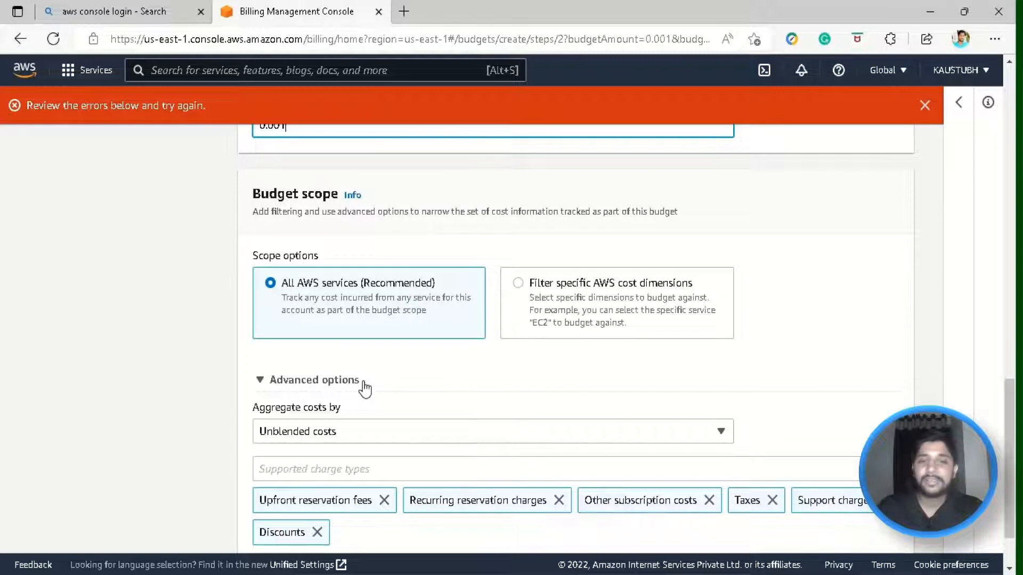
{"action": "scroll", "coordinate": [364, 383], "scroll_direction": "down", "scroll_amount": 2}
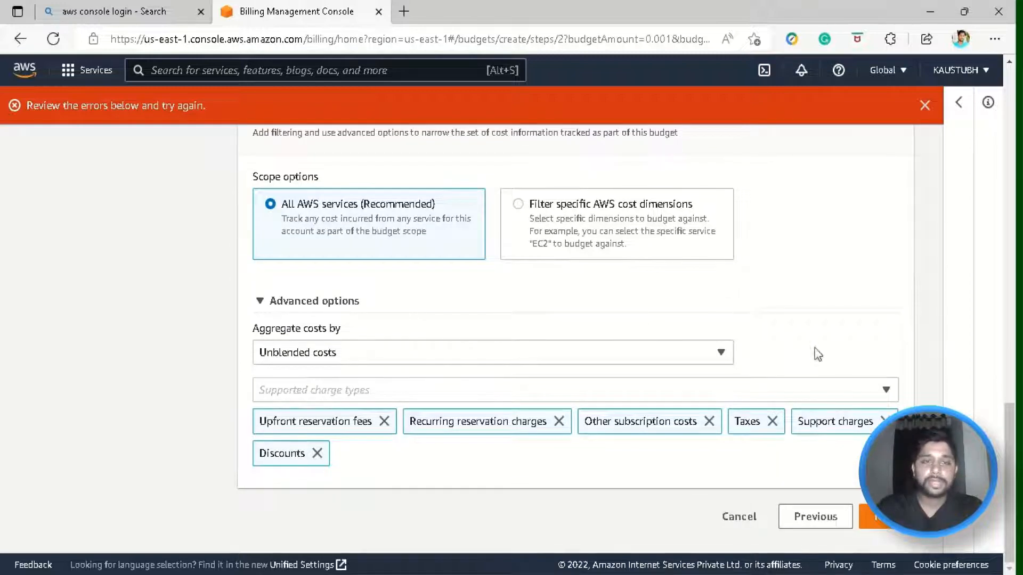
{"action": "left_click", "coordinate": [880, 523]}
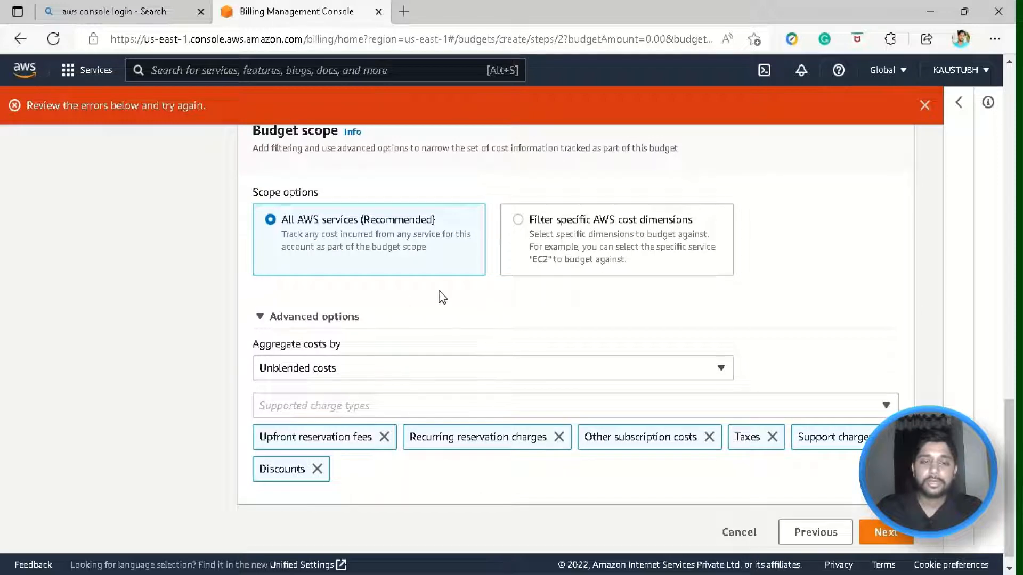
{"action": "left_click", "coordinate": [883, 534]}
- Correct the budgeted amount to $0.01 and advance to Configure alerts
{"action": "scroll", "coordinate": [514, 282], "scroll_direction": "down", "scroll_amount": 5}
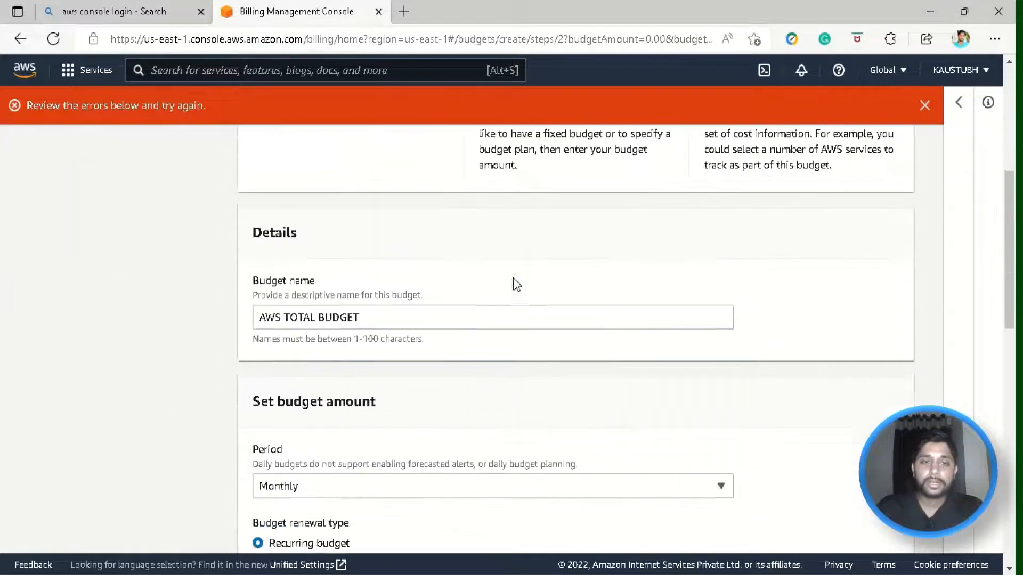
{"action": "scroll", "coordinate": [513, 277], "scroll_direction": "down", "scroll_amount": 7}
{"action": "left_click", "coordinate": [311, 437]}
{"action": "key", "text": "BackSpace"}
{"action": "type", "text": "1"}
{"action": "scroll", "coordinate": [311, 437], "scroll_direction": "down", "scroll_amount": 5}
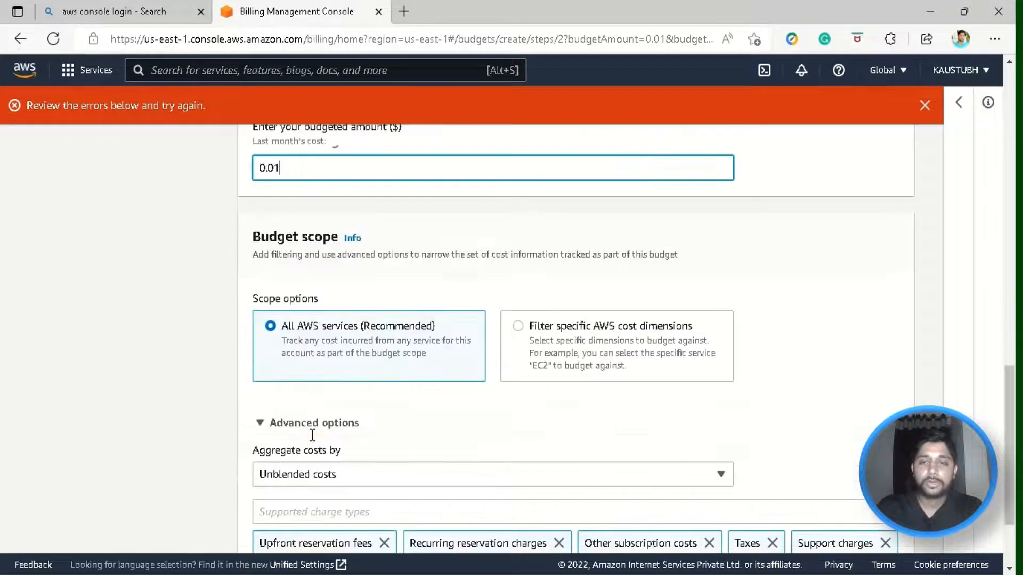
{"action": "scroll", "coordinate": [312, 435], "scroll_direction": "down", "scroll_amount": 2}
{"action": "scroll", "coordinate": [393, 312], "scroll_direction": "up", "scroll_amount": 6}
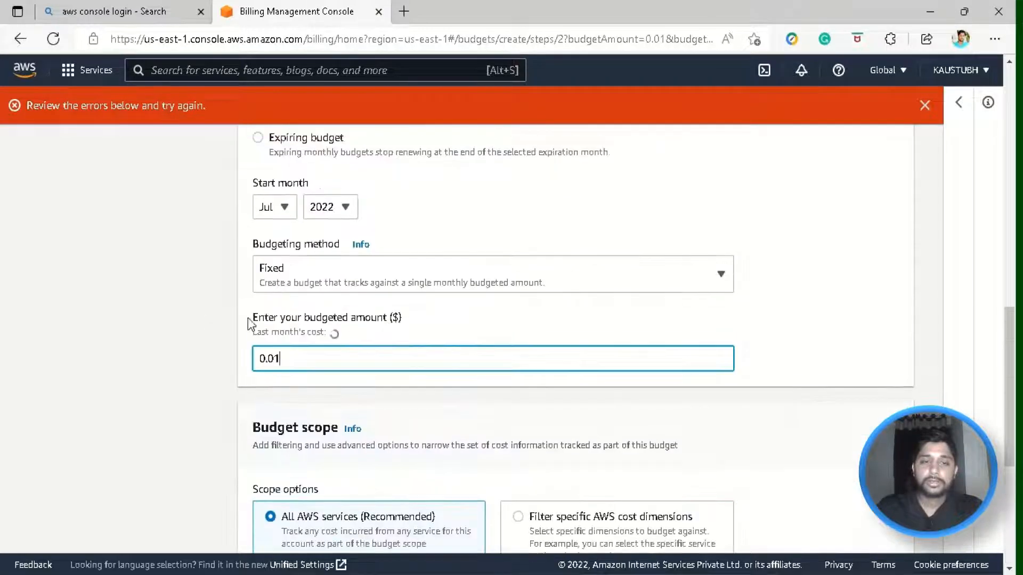
{"action": "scroll", "coordinate": [680, 312], "scroll_direction": "down", "scroll_amount": 5}
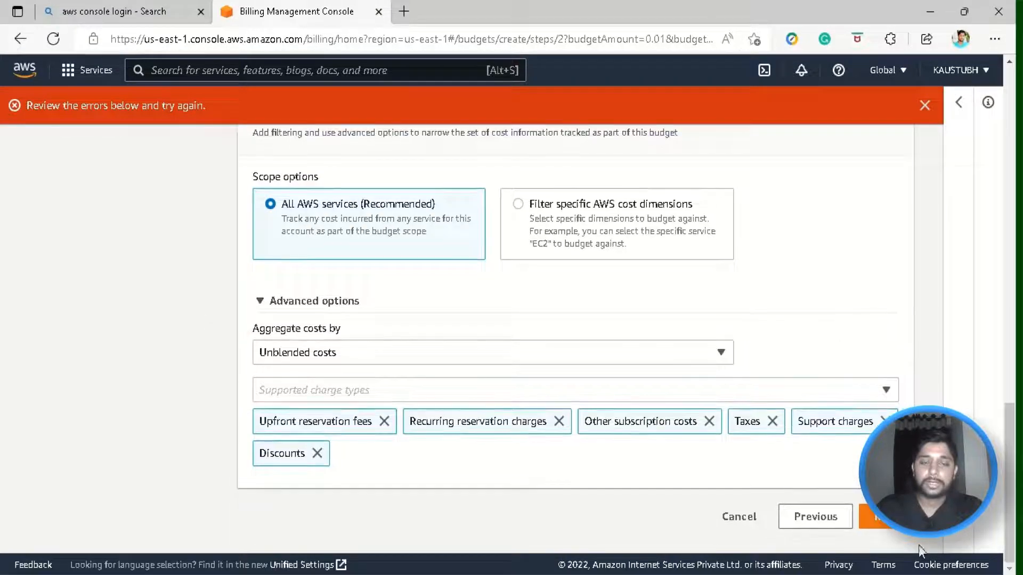
{"action": "left_click", "coordinate": [886, 524]}
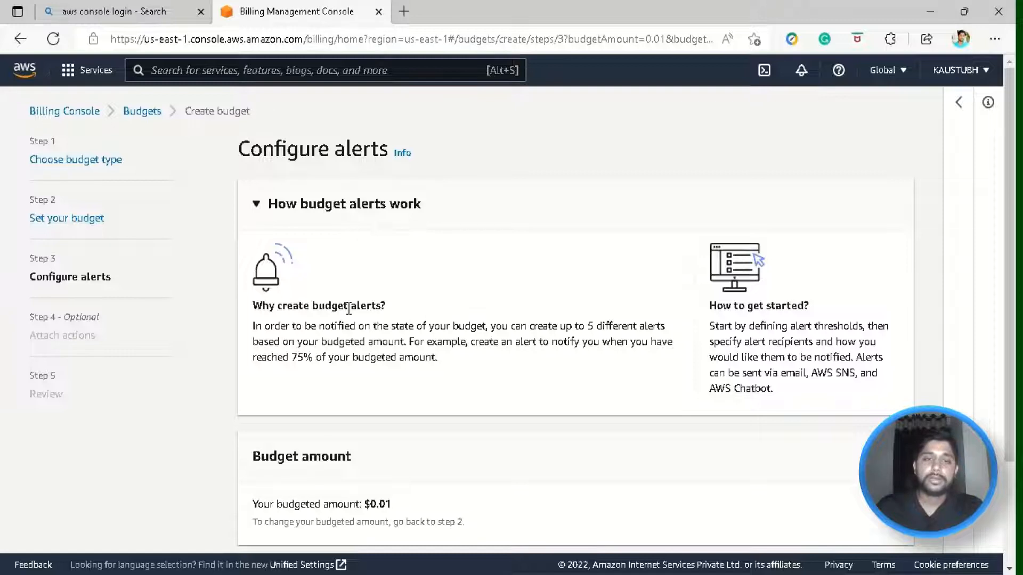
{"action": "scroll", "coordinate": [349, 309], "scroll_direction": "down", "scroll_amount": 2}
{"action": "left_click_drag", "start_coordinate": [437, 279], "coordinate": [419, 263]}
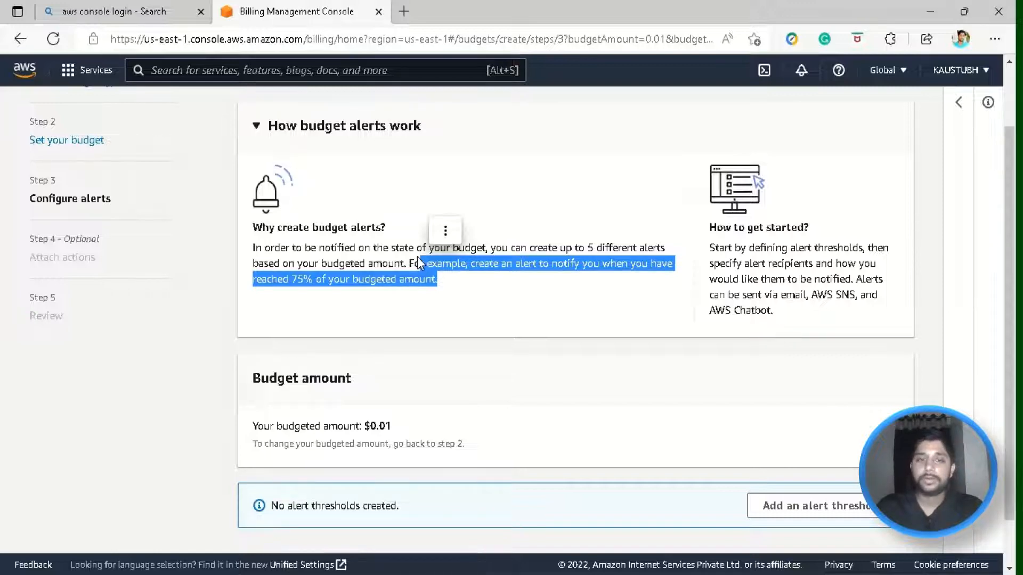
{"action": "left_click", "coordinate": [419, 262]}
{"action": "scroll", "coordinate": [349, 308], "scroll_direction": "up", "scroll_amount": 3}
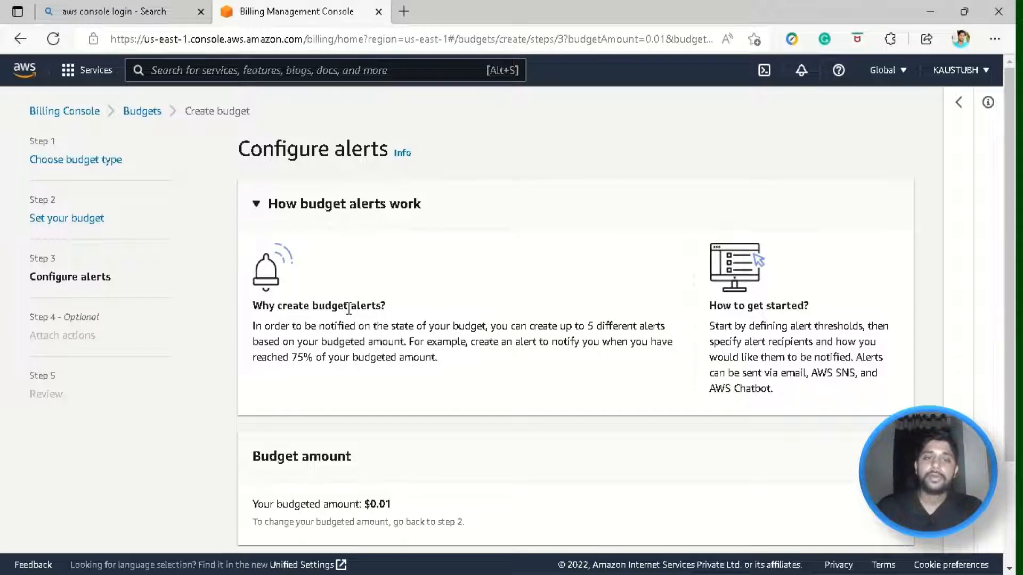
{"action": "triple_click", "coordinate": [349, 326]}
{"action": "scroll", "coordinate": [349, 325], "scroll_direction": "down", "scroll_amount": 2}
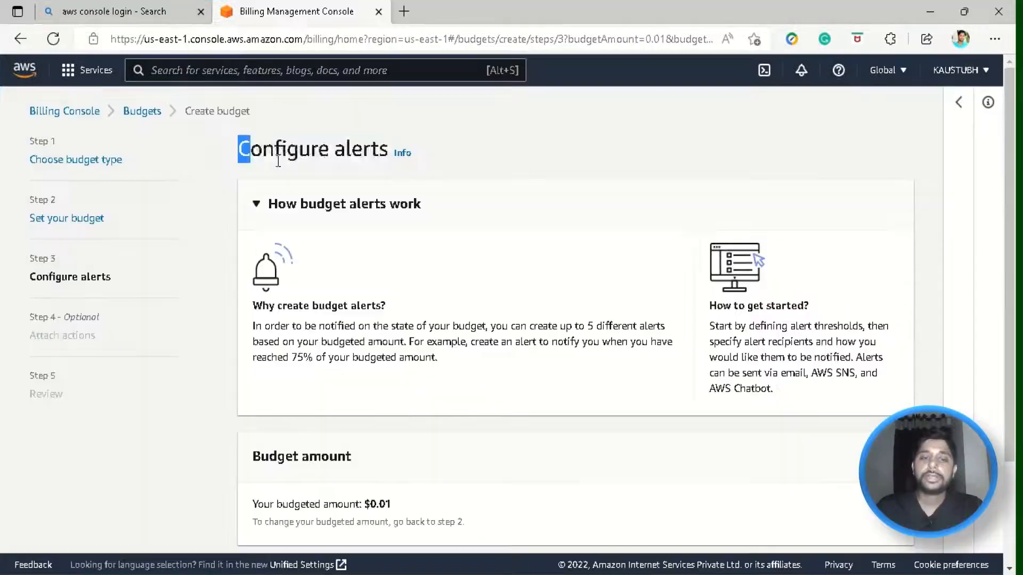
{"action": "left_click_drag", "start_coordinate": [240, 149], "coordinate": [391, 155]}
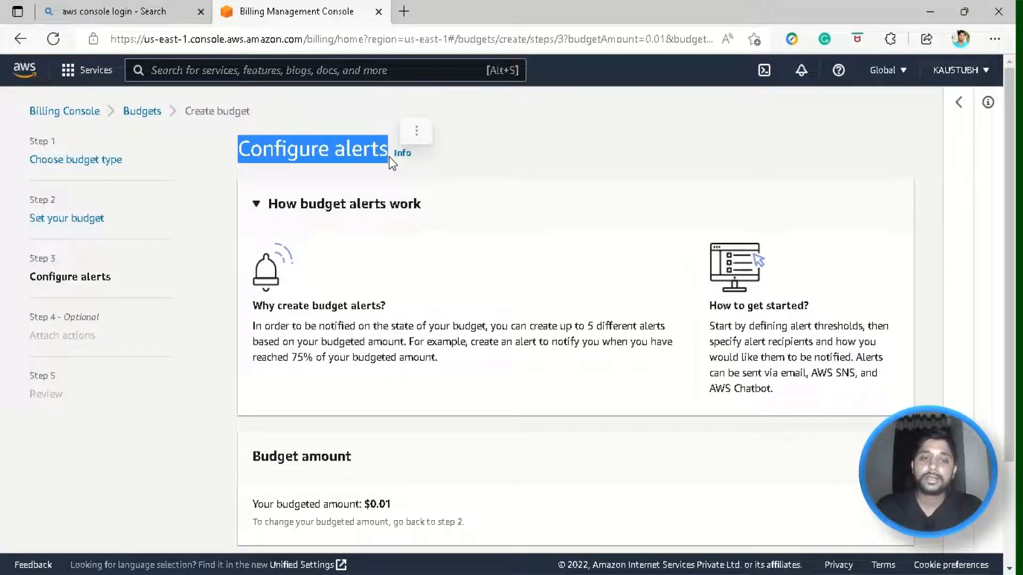
{"action": "left_click", "coordinate": [409, 270]}
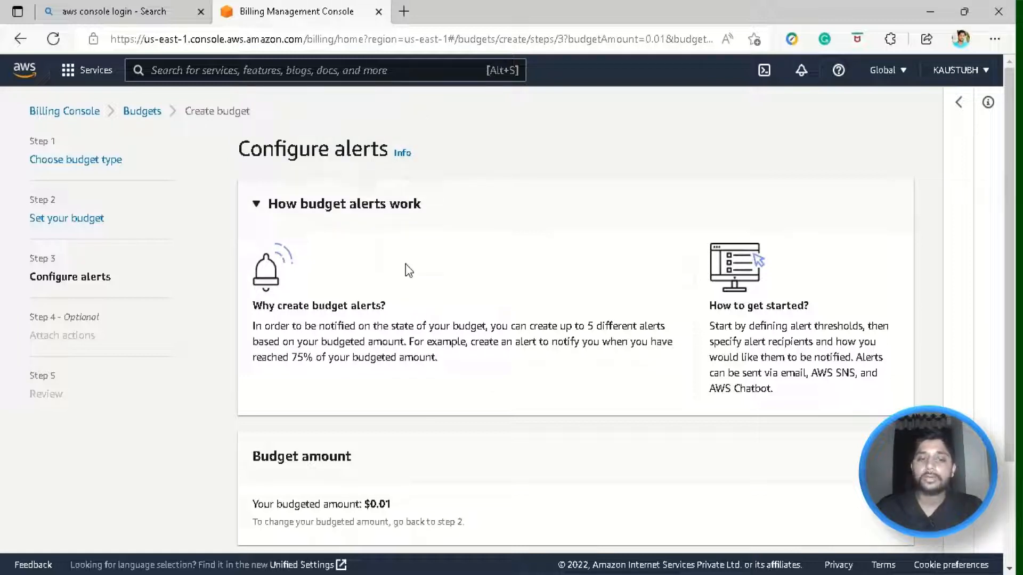
{"action": "scroll", "coordinate": [409, 270], "scroll_direction": "down", "scroll_amount": 2}
- Add an alert threshold of 100% of the budgeted amount, triggered on Actual cost
{"action": "left_click", "coordinate": [784, 458]}
{"action": "scroll", "coordinate": [782, 462], "scroll_direction": "down", "scroll_amount": 3}
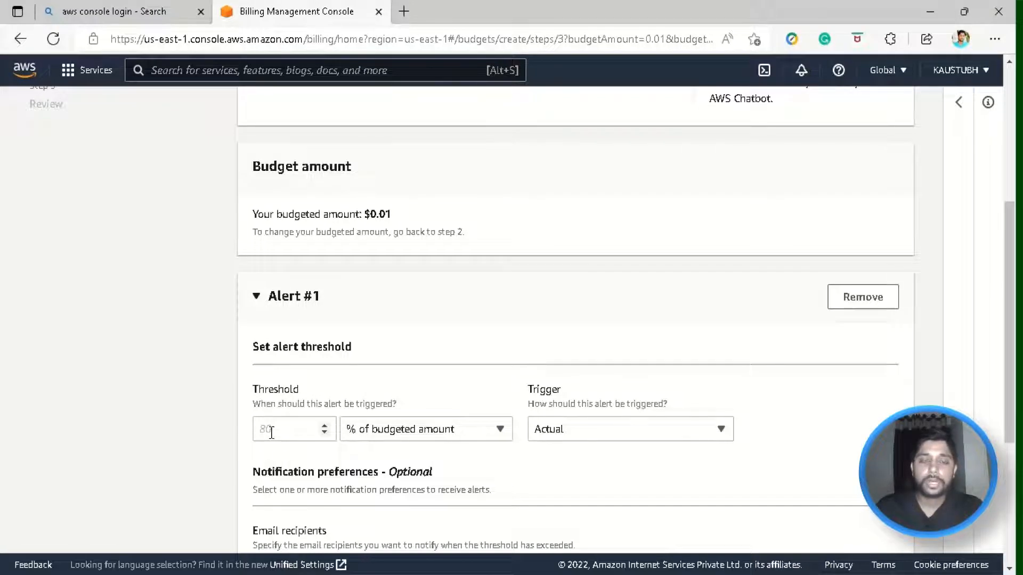
{"action": "left_click", "coordinate": [271, 432]}
{"action": "type", "text": "100"}
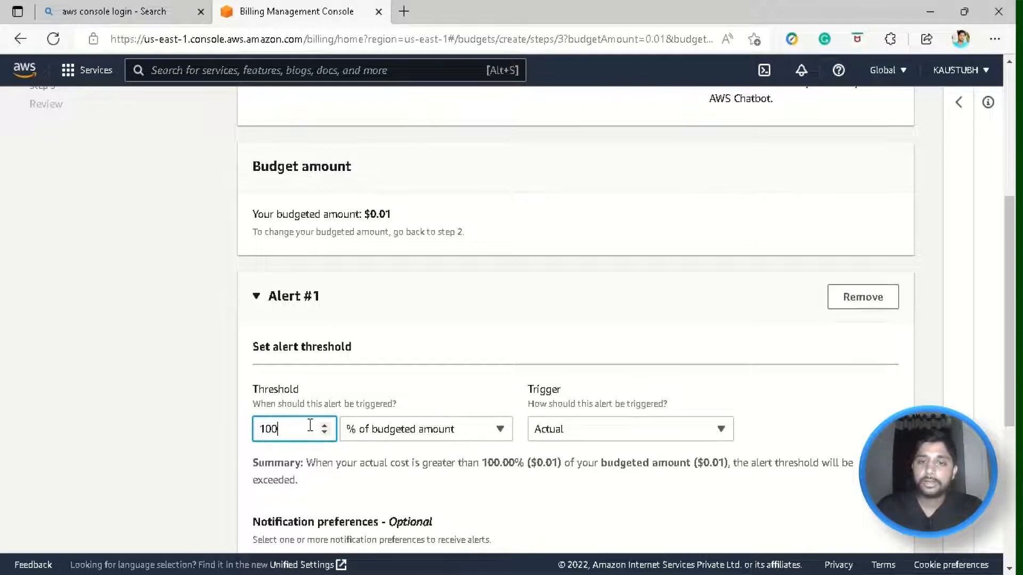
{"action": "scroll", "coordinate": [632, 287], "scroll_direction": "down", "scroll_amount": 3}
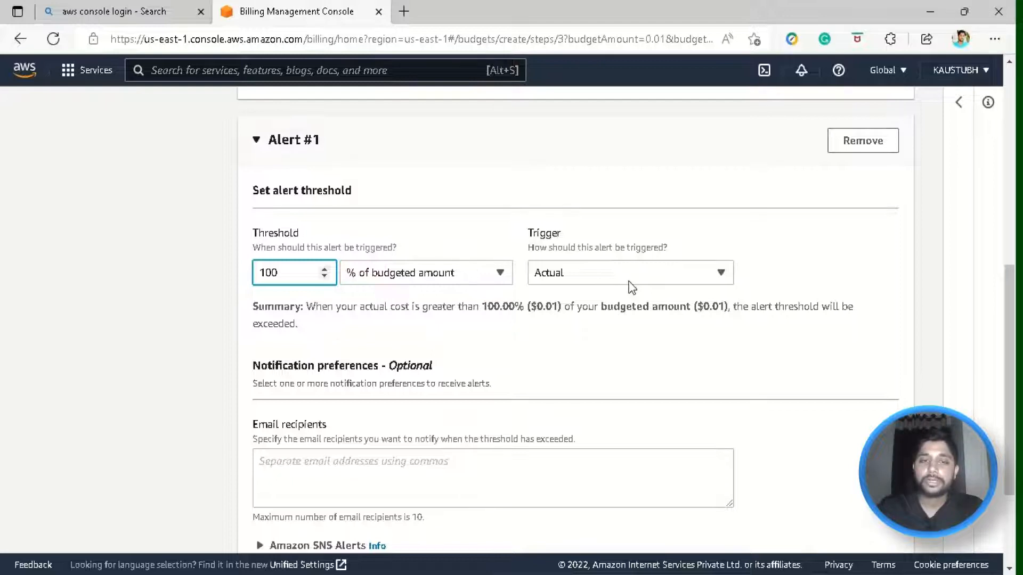
{"action": "left_click", "coordinate": [642, 273]}
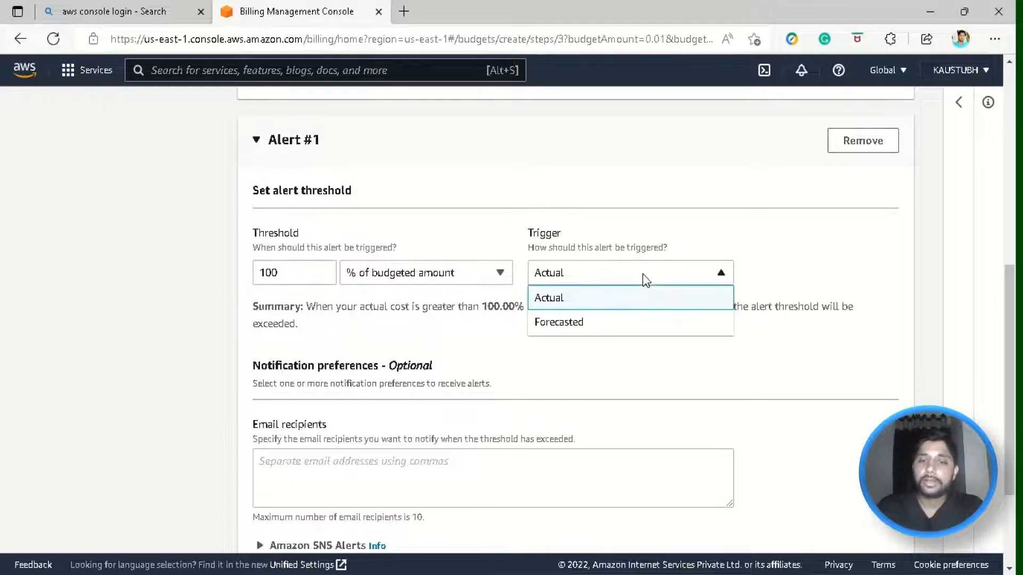
{"action": "left_click", "coordinate": [620, 272]}
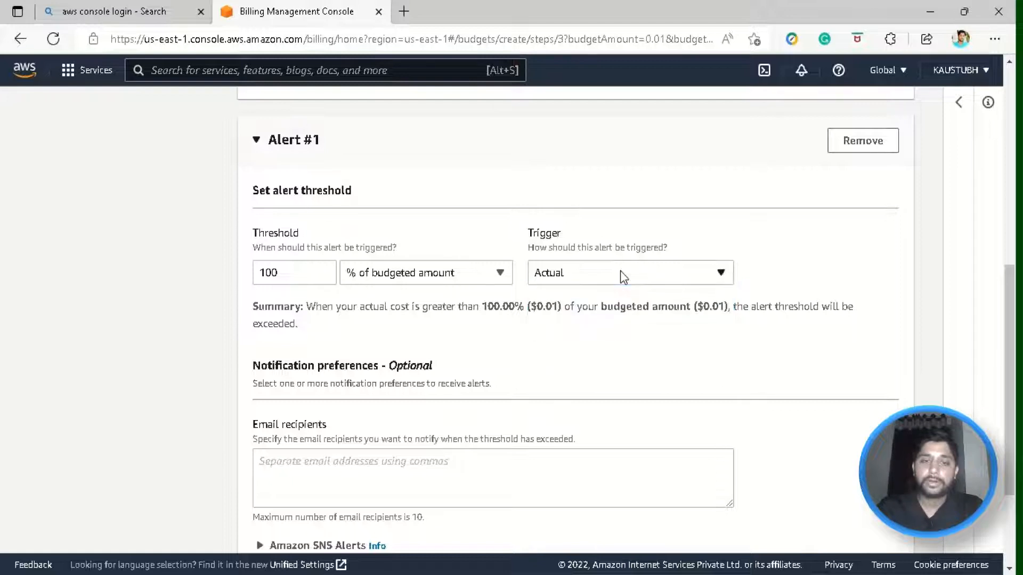
{"action": "scroll", "coordinate": [664, 234], "scroll_direction": "down", "scroll_amount": 1}
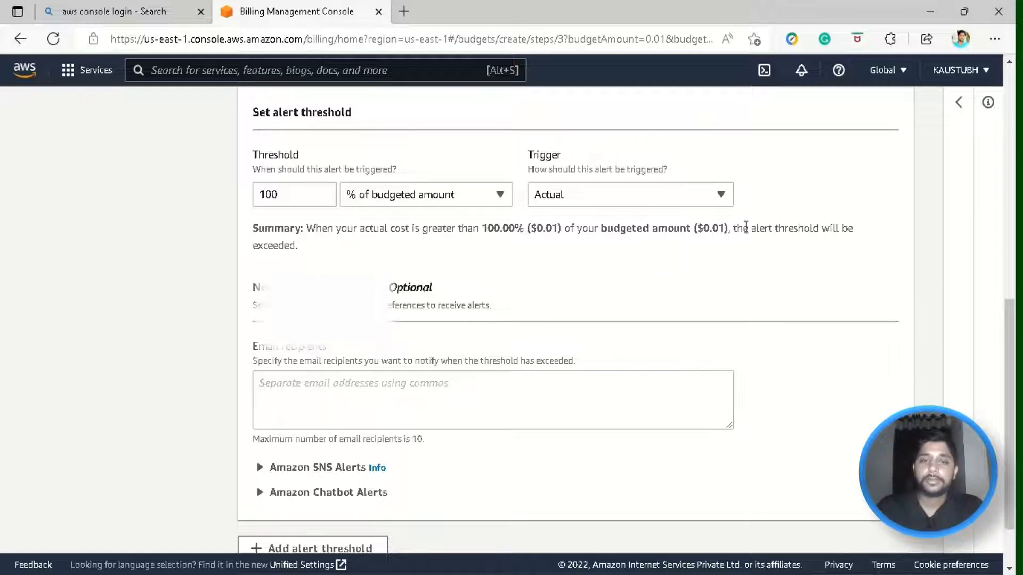
- Enter the recipient's email address for the alert and expand Amazon SNS Alerts
{"action": "scroll", "coordinate": [496, 245], "scroll_direction": "down", "scroll_amount": 1}
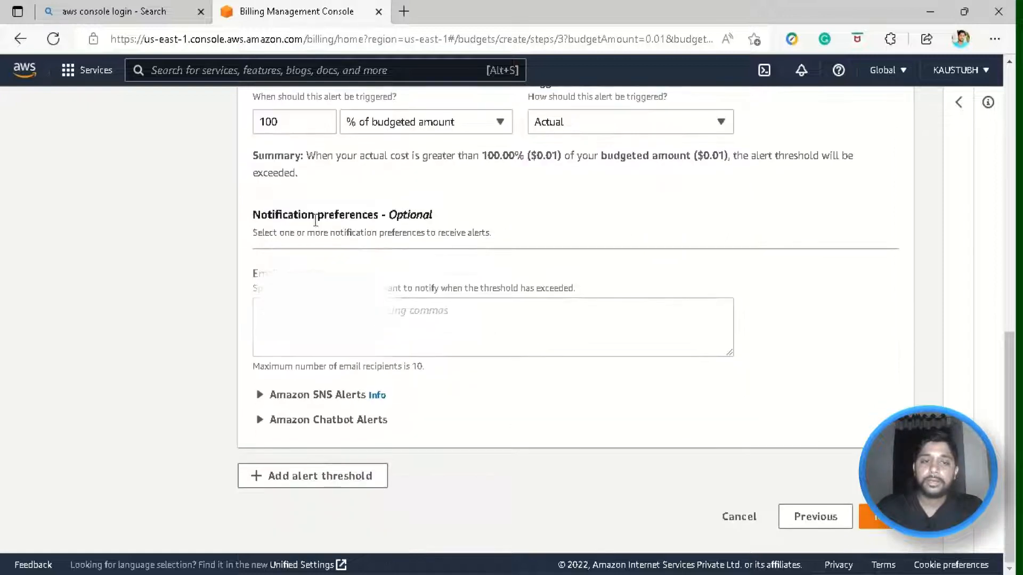
{"action": "left_click", "coordinate": [393, 312]}
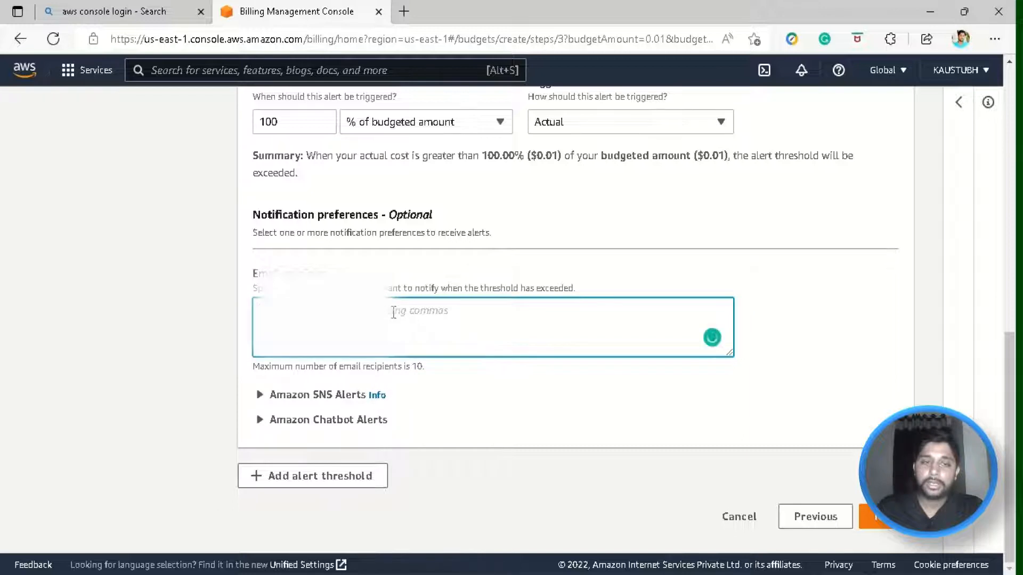
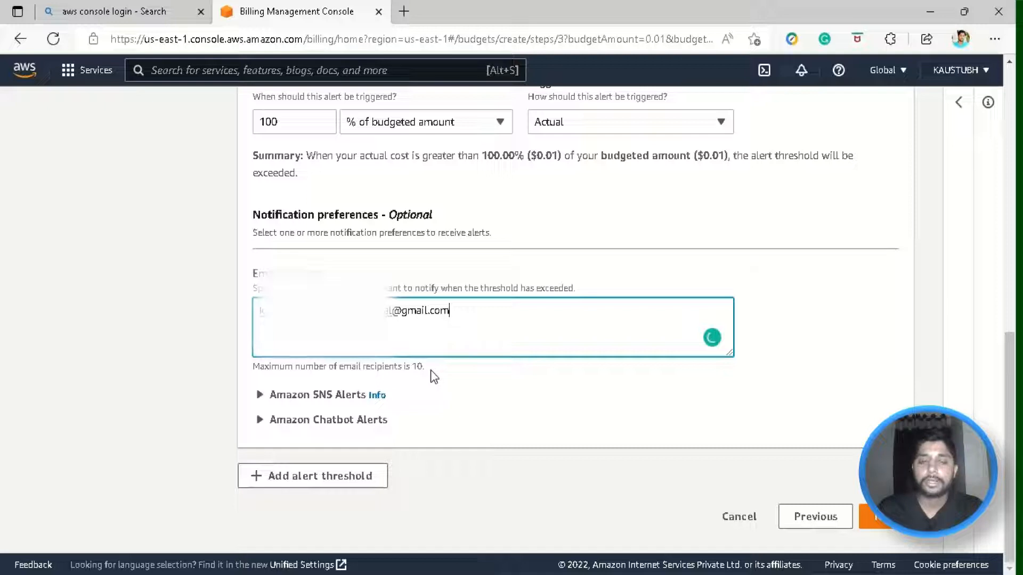
{"action": "left_click_drag", "start_coordinate": [421, 367], "coordinate": [258, 414]}
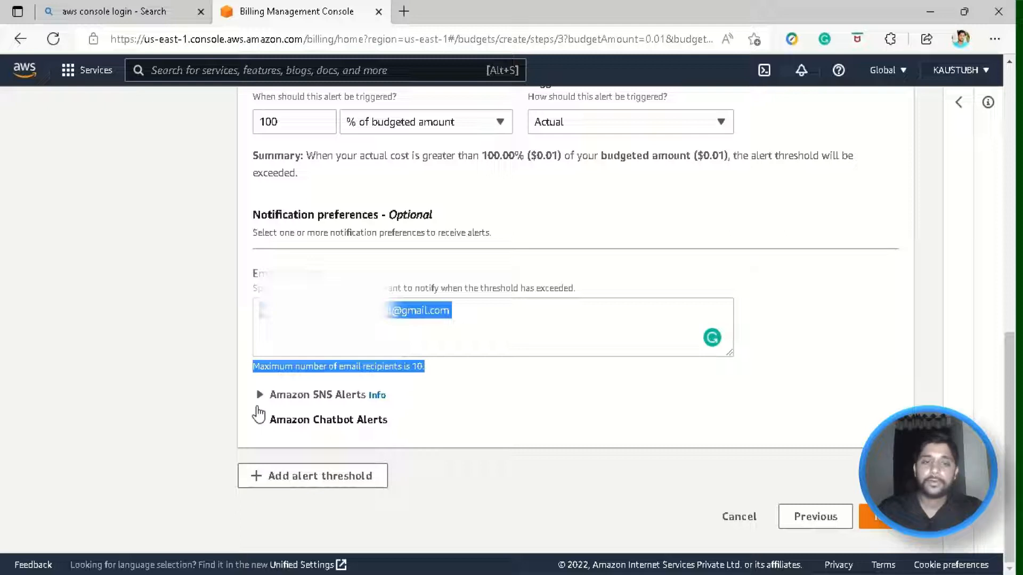
{"action": "left_click", "coordinate": [258, 397]}
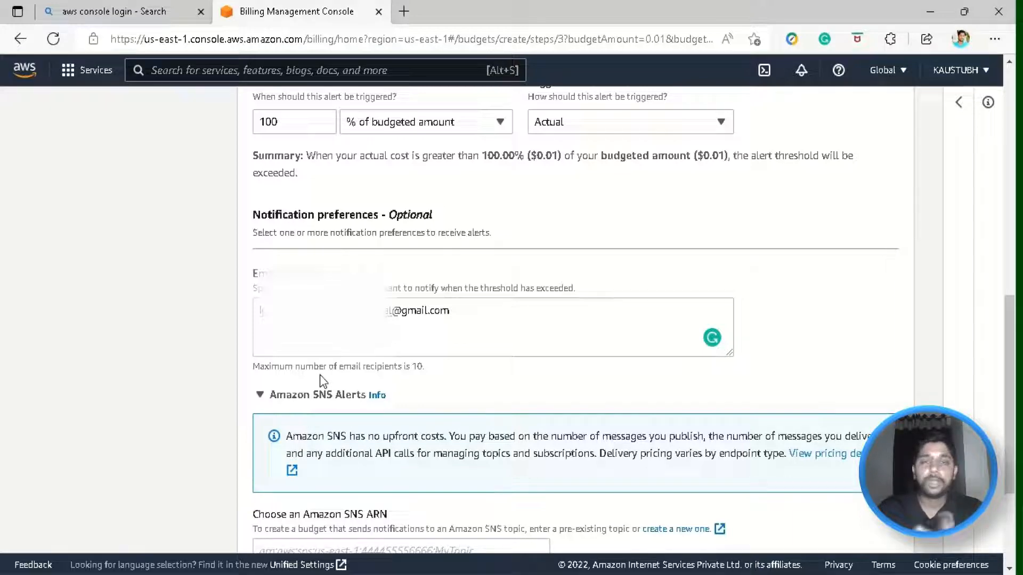
- Collapse the Amazon SNS and Amazon Chatbot Alerts sections under the 100% Alert #1
{"action": "left_click", "coordinate": [260, 394]}
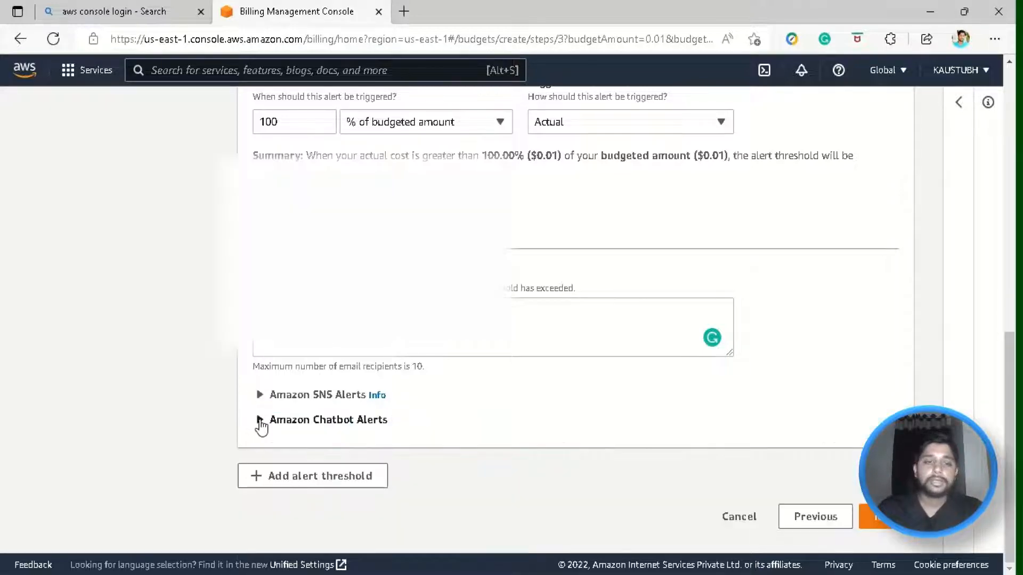
{"action": "left_click", "coordinate": [259, 417]}
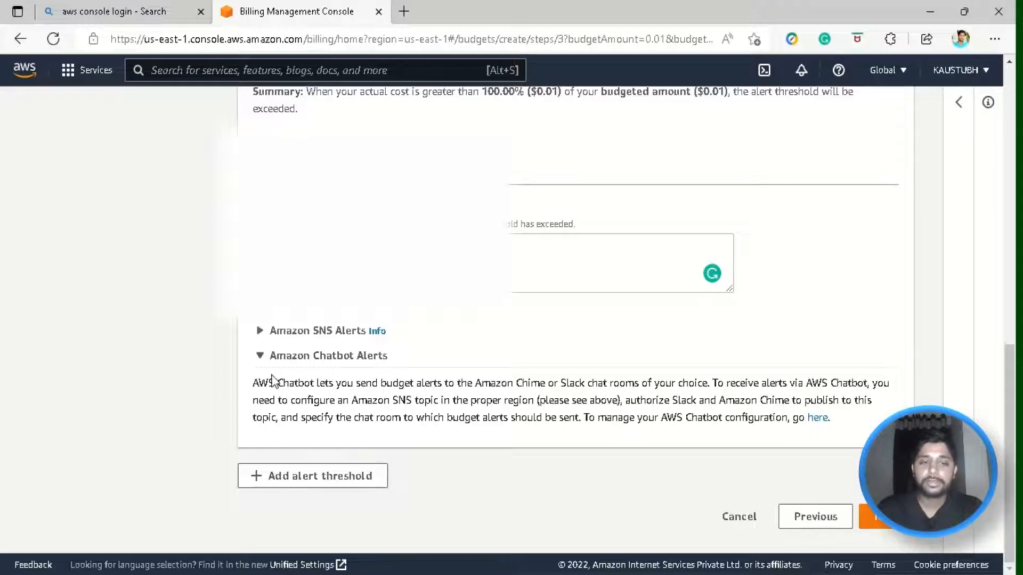
{"action": "left_click", "coordinate": [260, 353]}
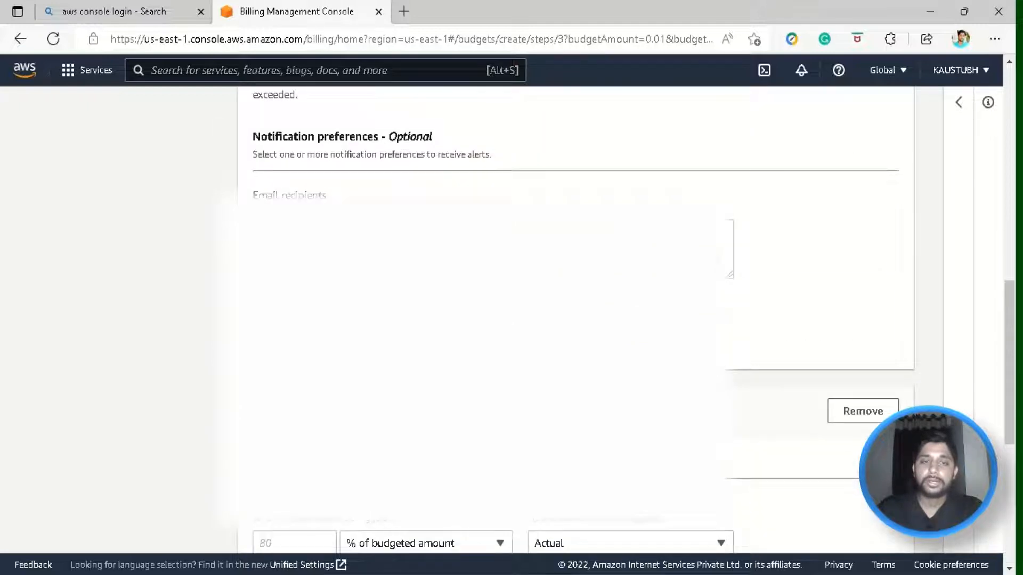
- Add a trial second alert with a 90% threshold
{"action": "scroll", "coordinate": [575, 319], "scroll_direction": "down", "scroll_amount": 4}
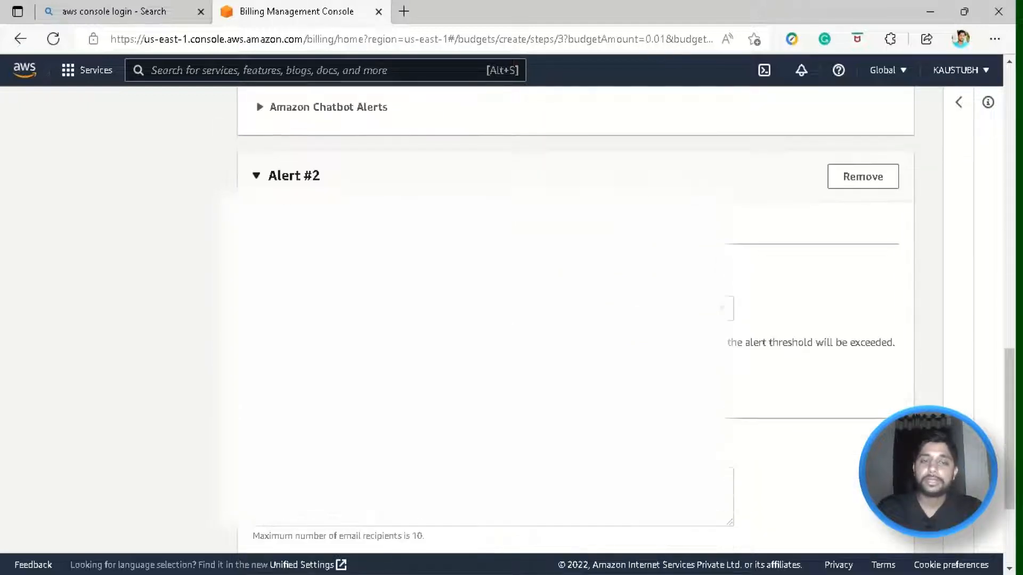
{"action": "left_click", "coordinate": [285, 308]}
{"action": "type", "text": "90"}
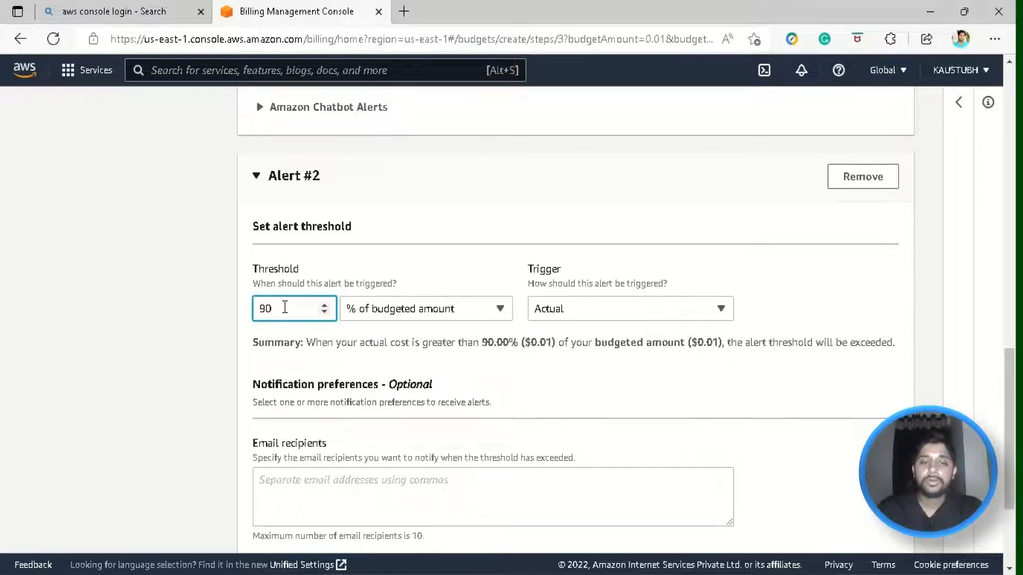
{"action": "scroll", "coordinate": [516, 344], "scroll_direction": "down", "scroll_amount": 3}
{"action": "left_click", "coordinate": [382, 493]}
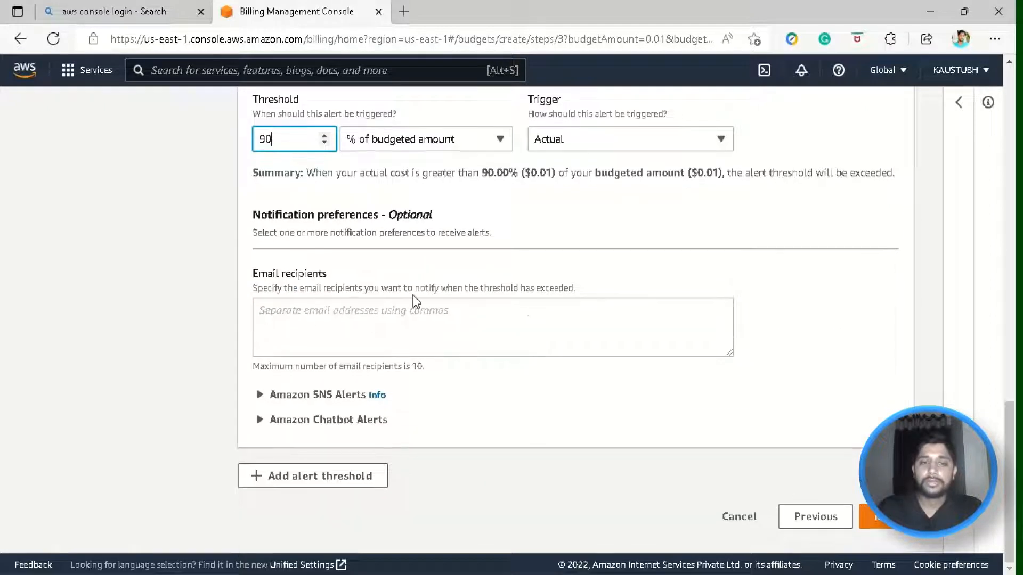
{"action": "scroll", "coordinate": [383, 303], "scroll_direction": "up", "scroll_amount": 5}
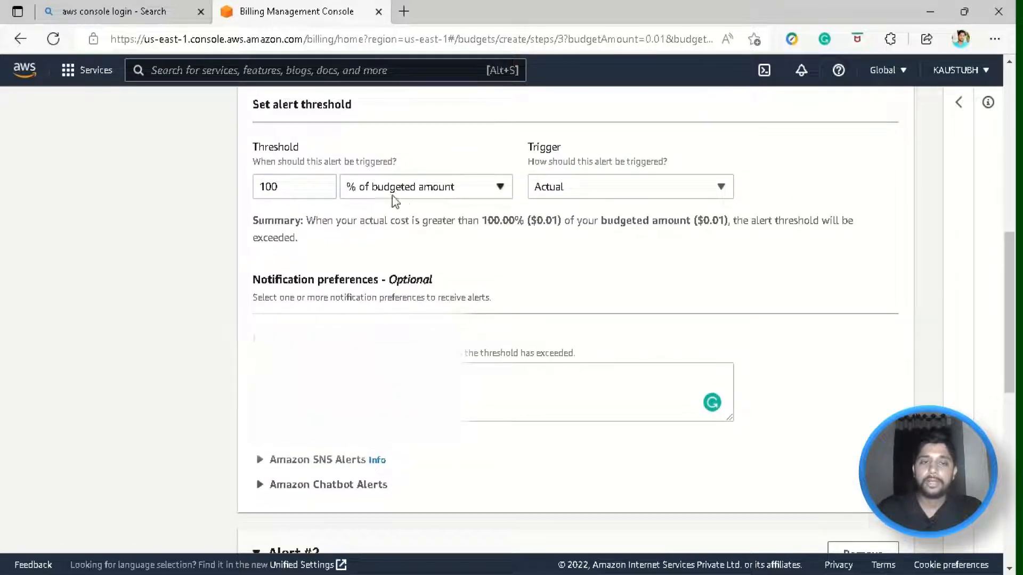
{"action": "double_click", "coordinate": [287, 184]}
{"action": "type", "text": "90"}
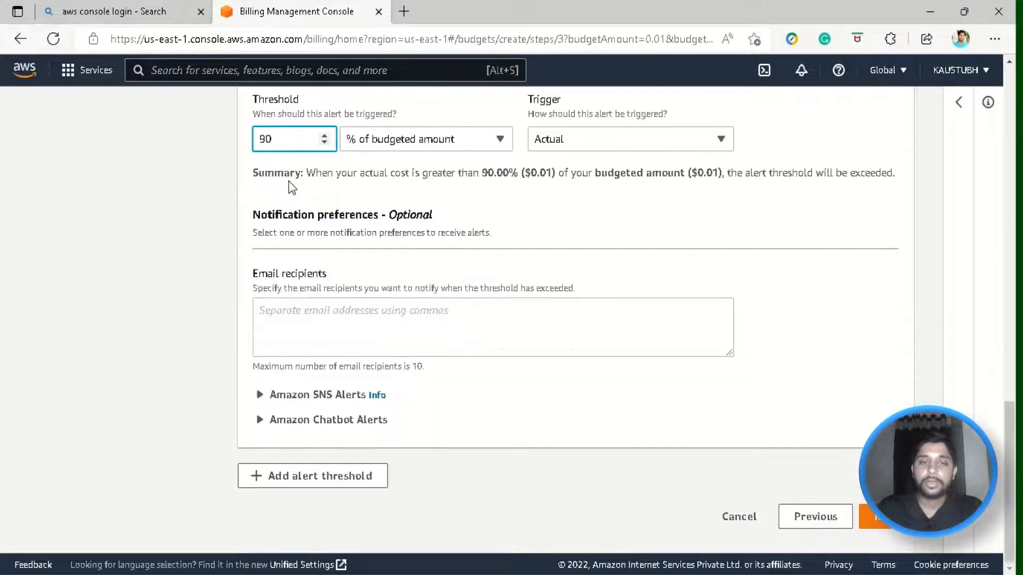
- Remove Alert #2 and continue to Attach actions with only the 100% alert
{"action": "scroll", "coordinate": [287, 186], "scroll_direction": "up", "scroll_amount": 10}
{"action": "scroll", "coordinate": [851, 163], "scroll_direction": "down", "scroll_amount": 7}
{"action": "left_click", "coordinate": [852, 163]}
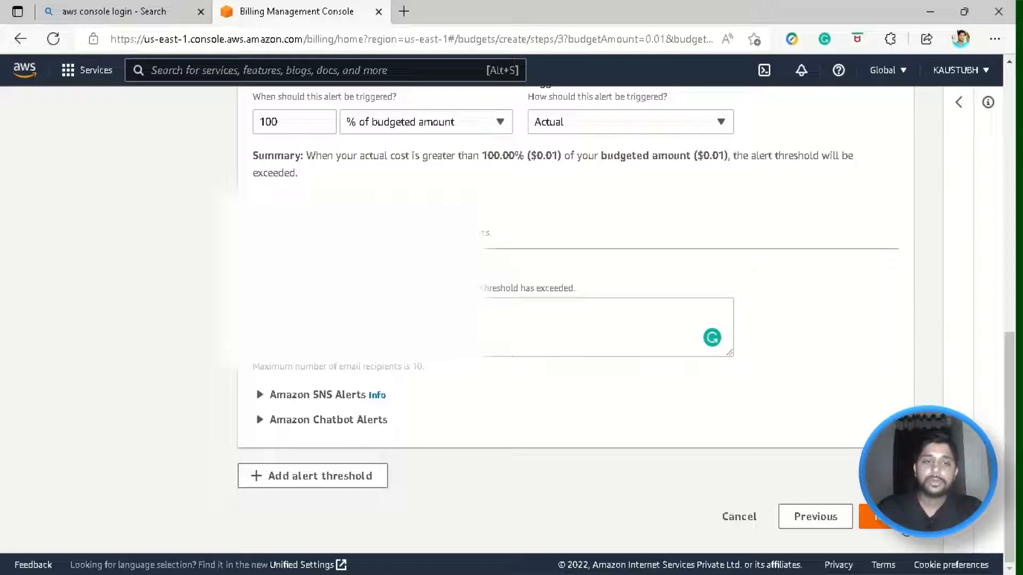
{"action": "left_click", "coordinate": [874, 517]}
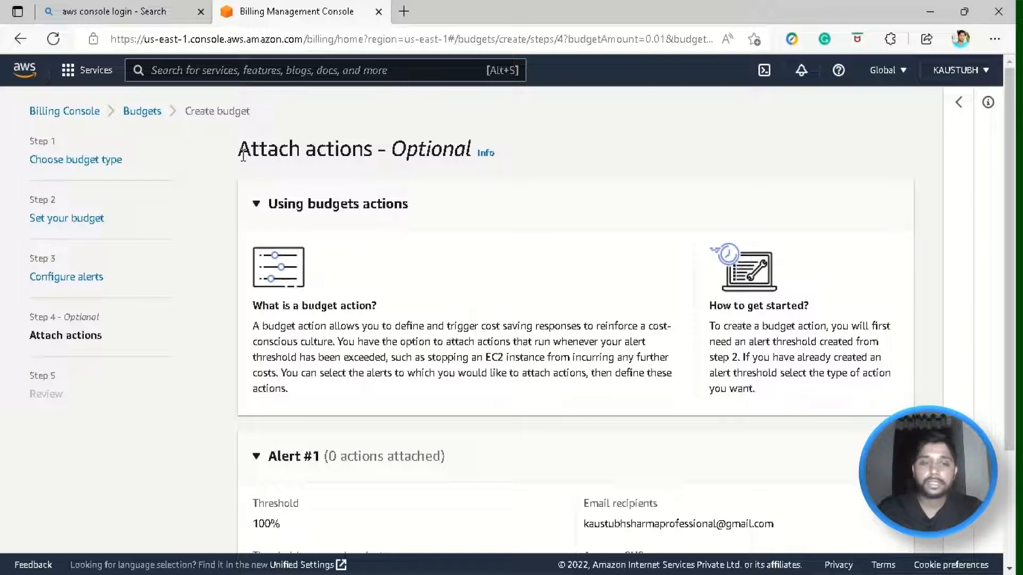
- Add Action #1 under the 100% Alert #1 on the Attach actions page
{"action": "left_click_drag", "start_coordinate": [243, 156], "coordinate": [437, 138]}
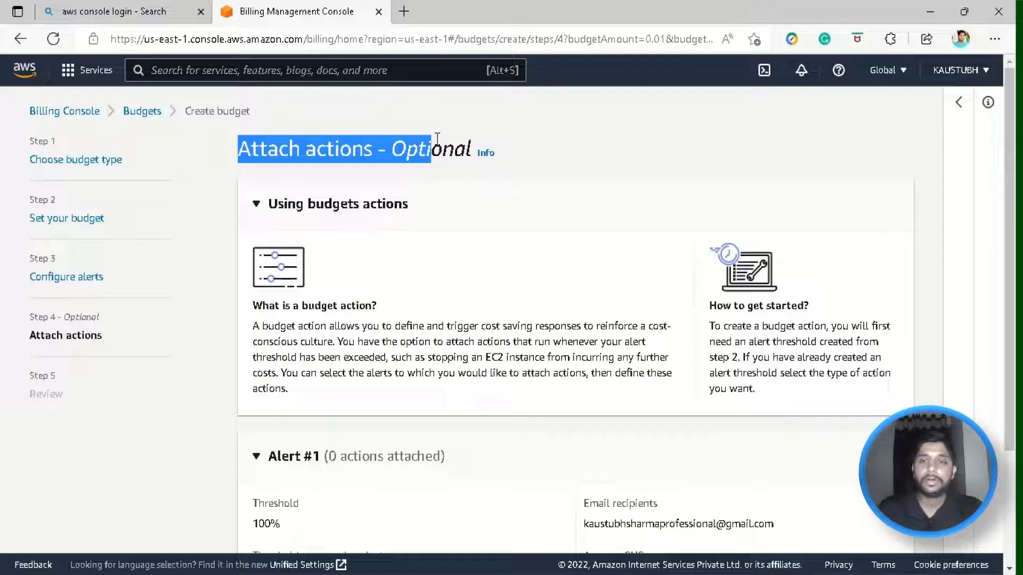
{"action": "left_click_drag", "start_coordinate": [437, 139], "coordinate": [473, 152]}
{"action": "left_click", "coordinate": [456, 343]}
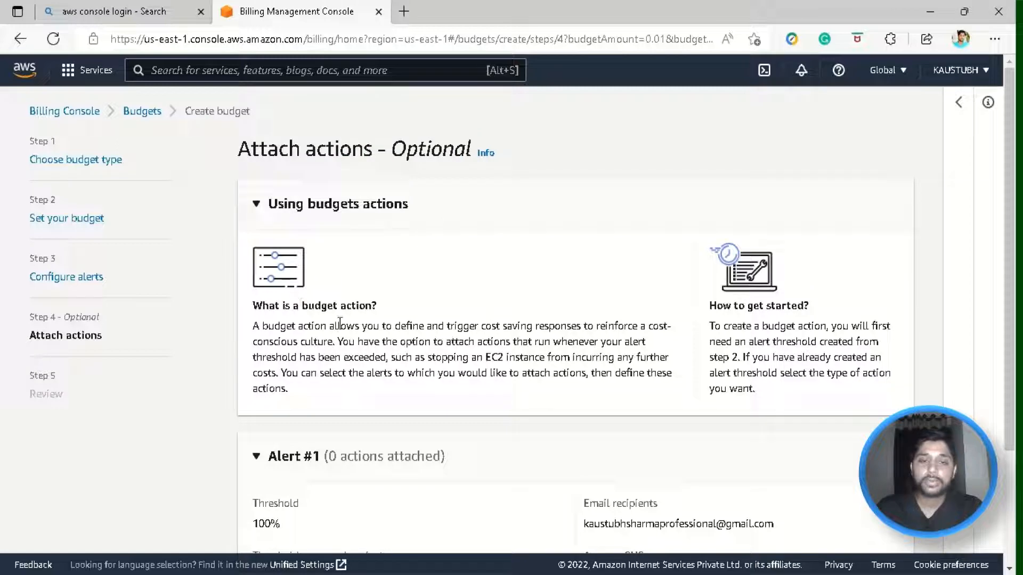
{"action": "scroll", "coordinate": [374, 318], "scroll_direction": "down", "scroll_amount": 1}
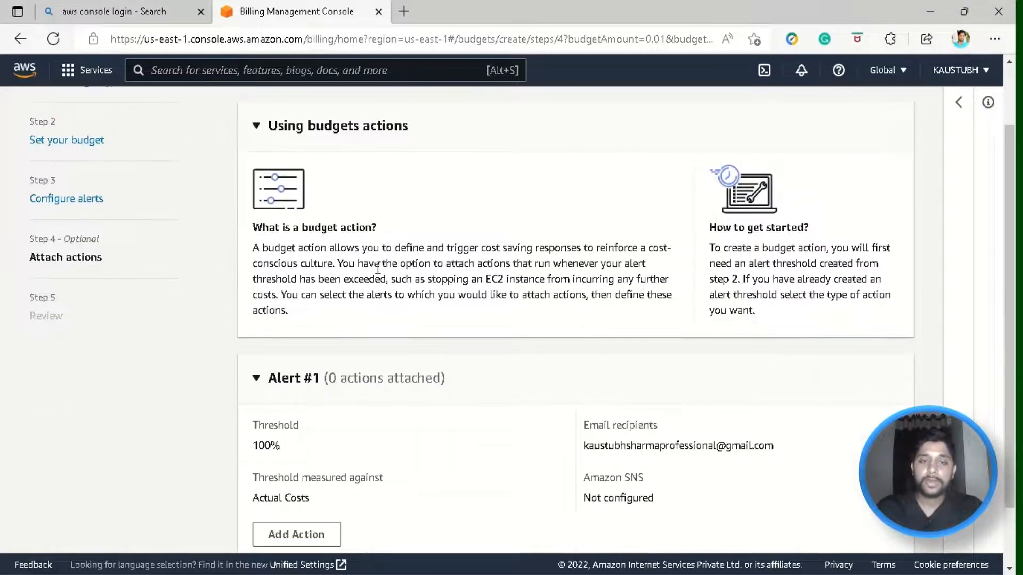
{"action": "scroll", "coordinate": [377, 269], "scroll_direction": "down", "scroll_amount": 1}
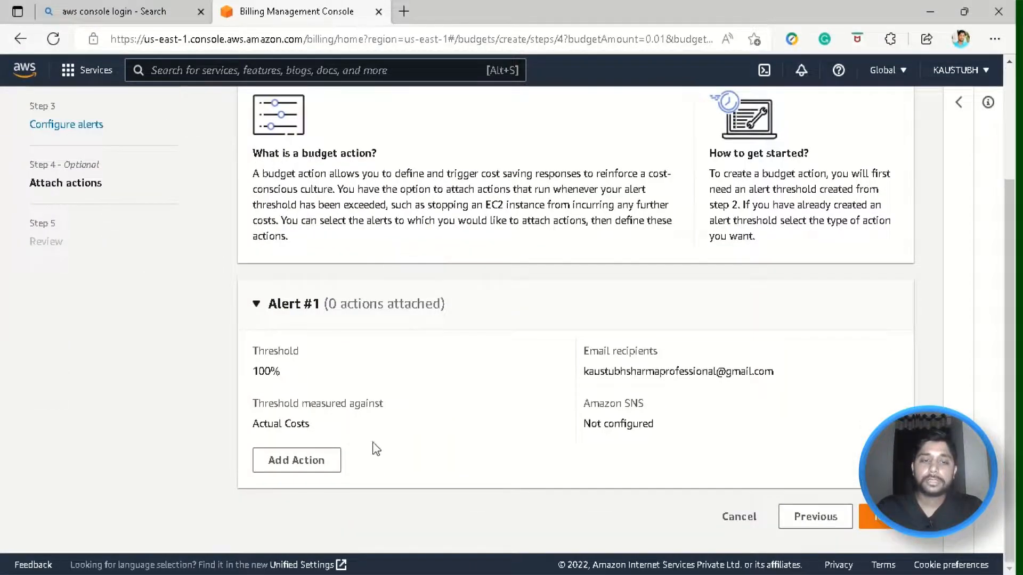
{"action": "left_click", "coordinate": [318, 459]}
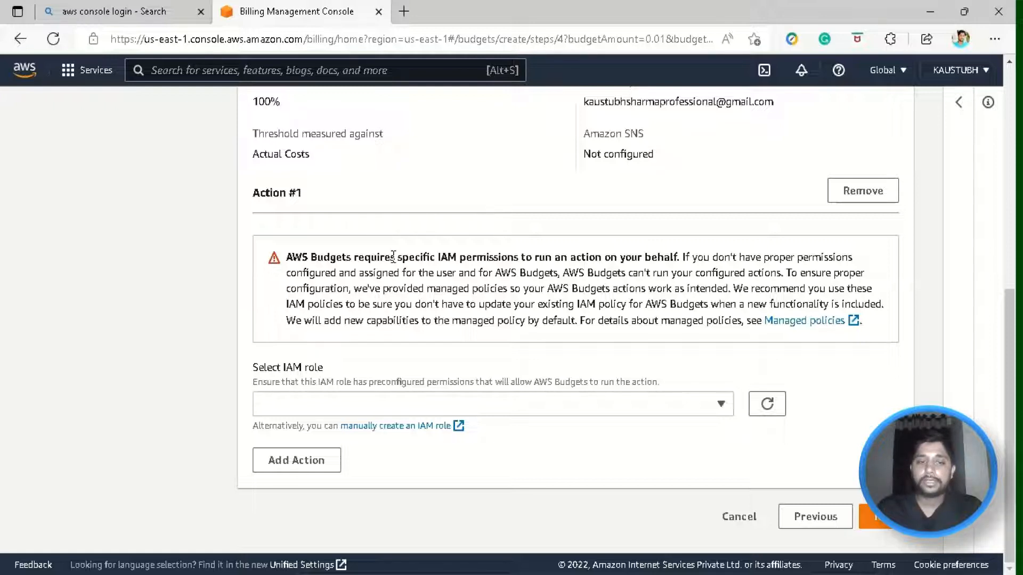
- Choose AWSServiceRoleForSupport as the action's IAM role
{"action": "left_click_drag", "start_coordinate": [384, 258], "coordinate": [746, 320]}
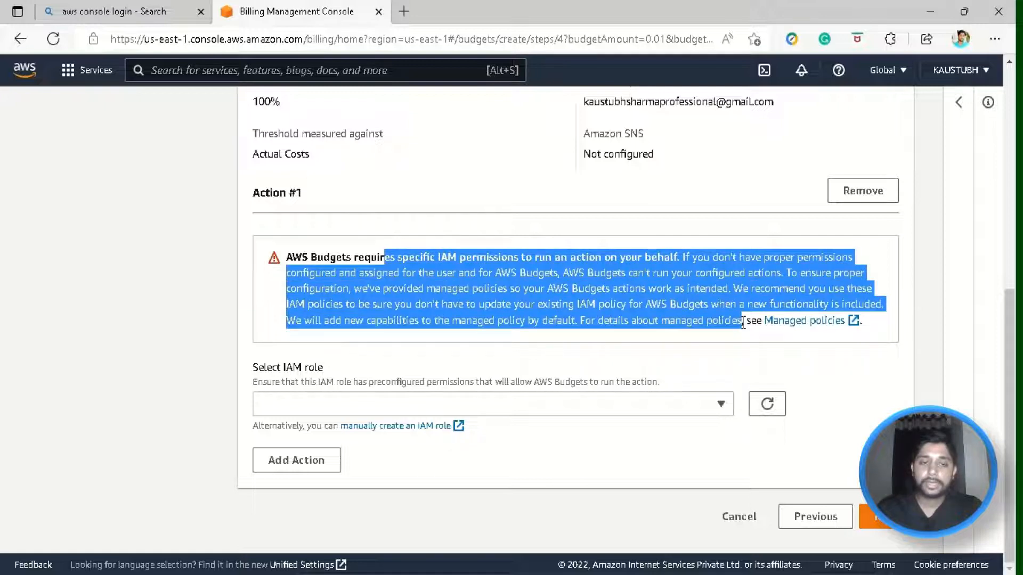
{"action": "left_click", "coordinate": [743, 321]}
{"action": "left_click", "coordinate": [717, 404]}
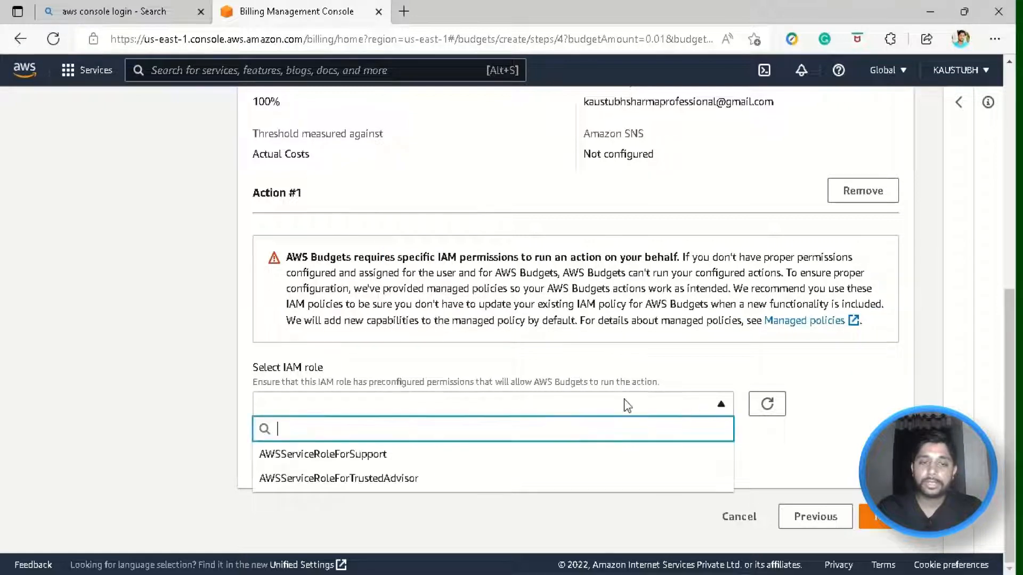
{"action": "left_click", "coordinate": [383, 455]}
- Set the action type to Automate instances to stop for EC2 or RDS, stopping EC2
{"action": "scroll", "coordinate": [407, 430], "scroll_direction": "down", "scroll_amount": 1}
{"action": "left_click", "coordinate": [497, 419]}
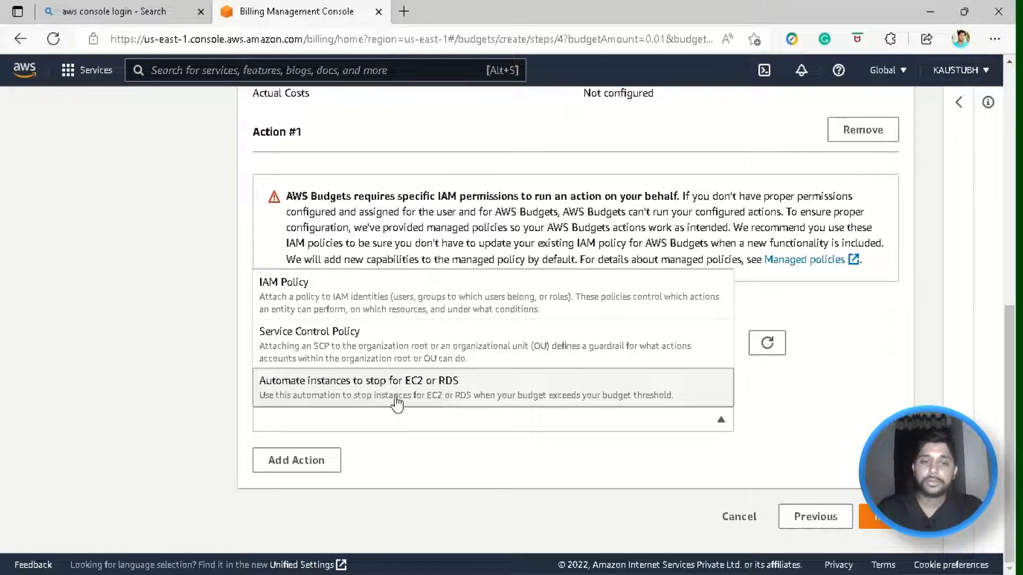
{"action": "left_click", "coordinate": [526, 380]}
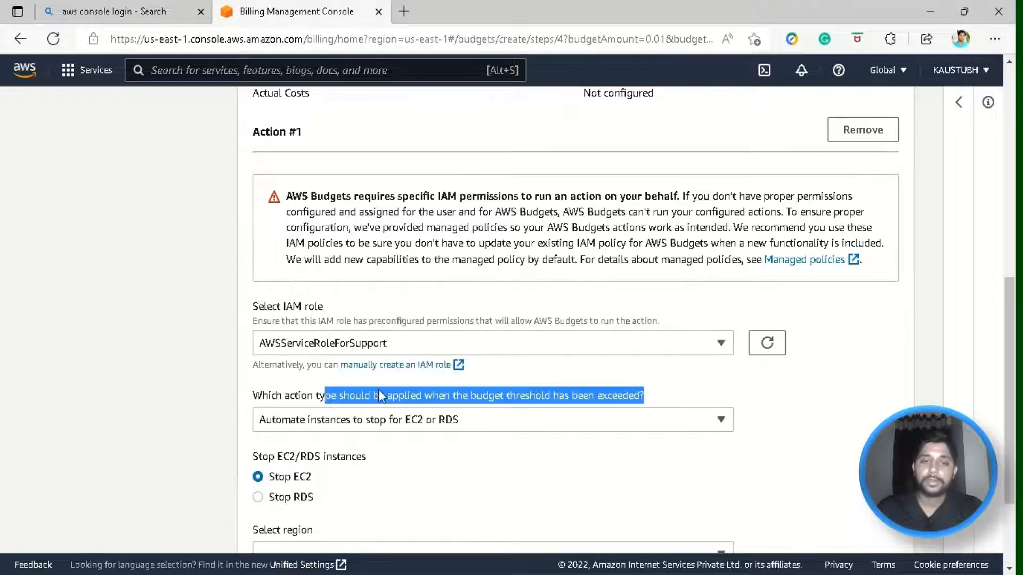
{"action": "scroll", "coordinate": [378, 389], "scroll_direction": "down", "scroll_amount": 2}
{"action": "left_click", "coordinate": [250, 346]}
{"action": "left_click_drag", "start_coordinate": [254, 352], "coordinate": [461, 351]}
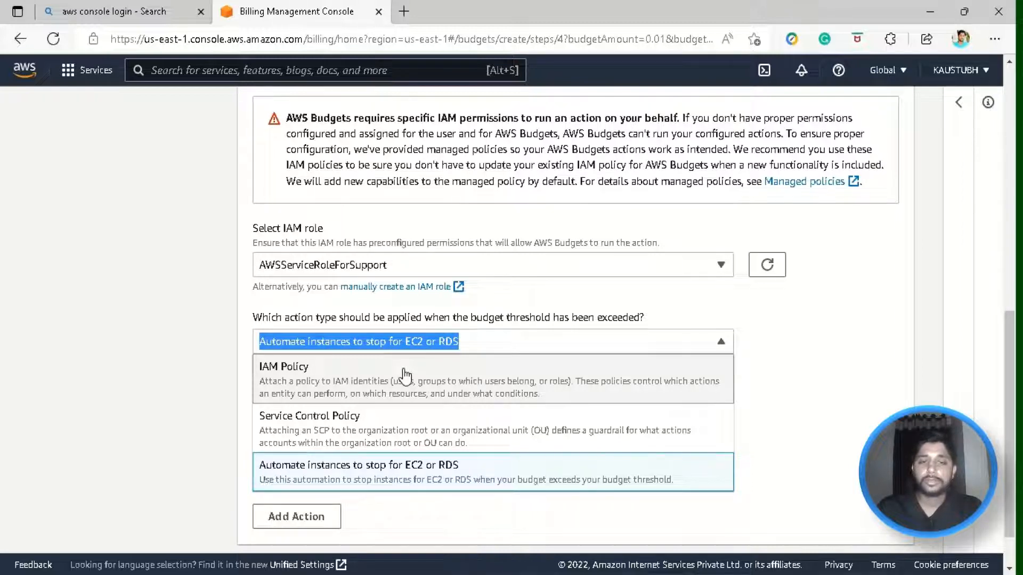
{"action": "left_click", "coordinate": [456, 350]}
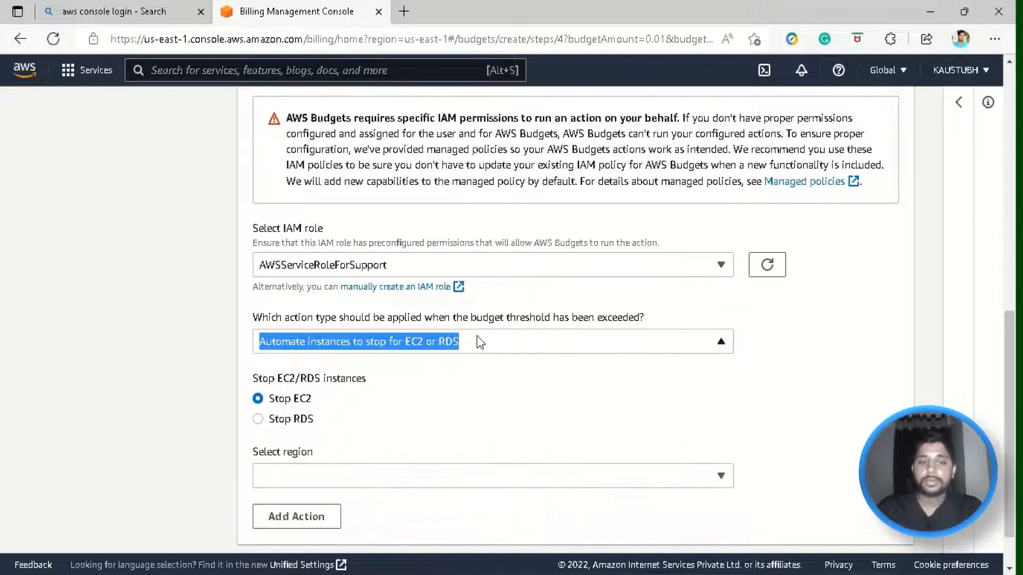
{"action": "scroll", "coordinate": [586, 313], "scroll_direction": "down", "scroll_amount": 1}
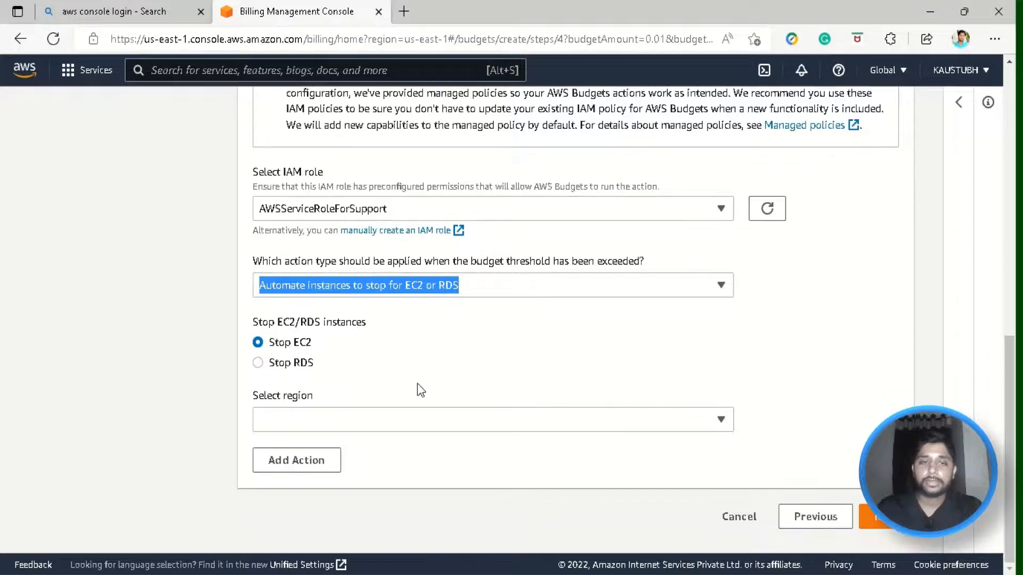
- Select region Asia Pacific (Mumbai) ap-south-1 and check its empty instance list
{"action": "left_click", "coordinate": [448, 426]}
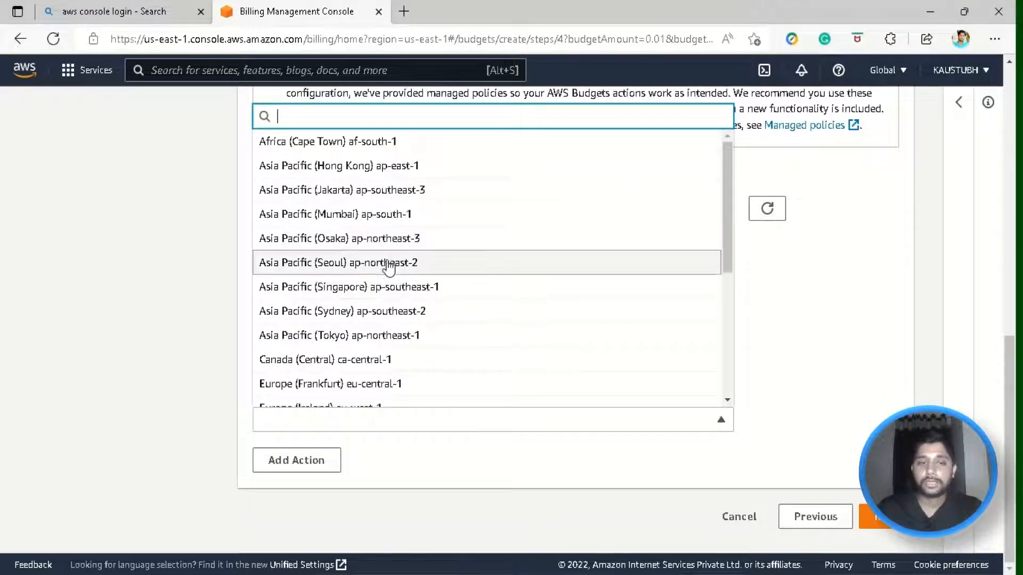
{"action": "scroll", "coordinate": [388, 264], "scroll_direction": "down", "scroll_amount": 5}
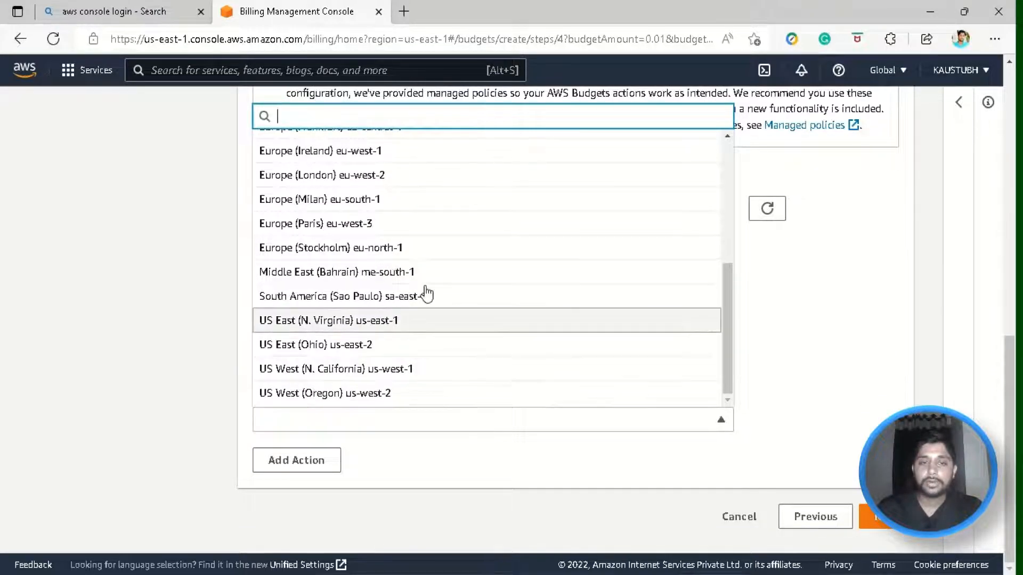
{"action": "scroll", "coordinate": [317, 267], "scroll_direction": "up", "scroll_amount": 3}
{"action": "scroll", "coordinate": [317, 268], "scroll_direction": "up", "scroll_amount": 2}
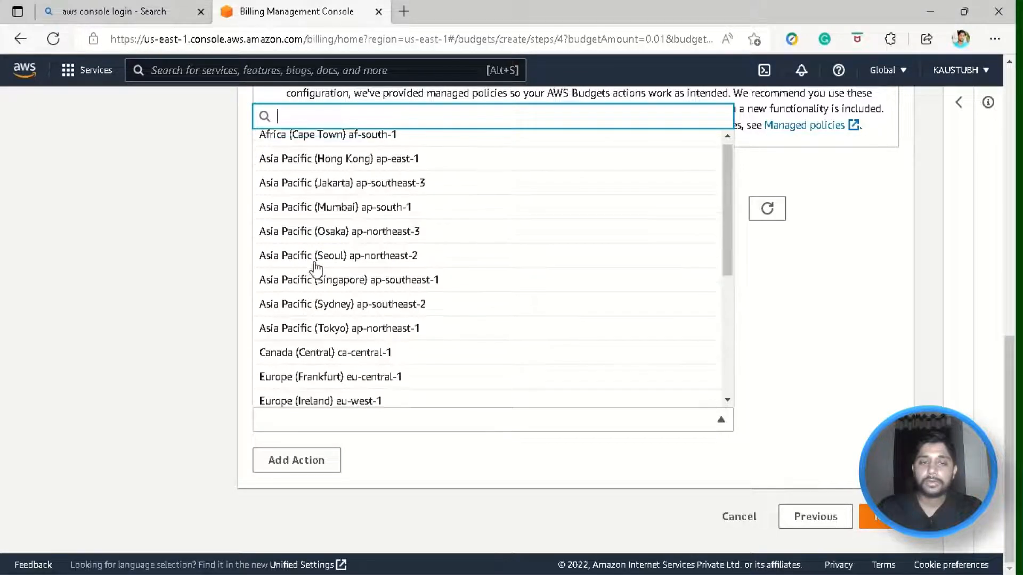
{"action": "left_click", "coordinate": [365, 219]}
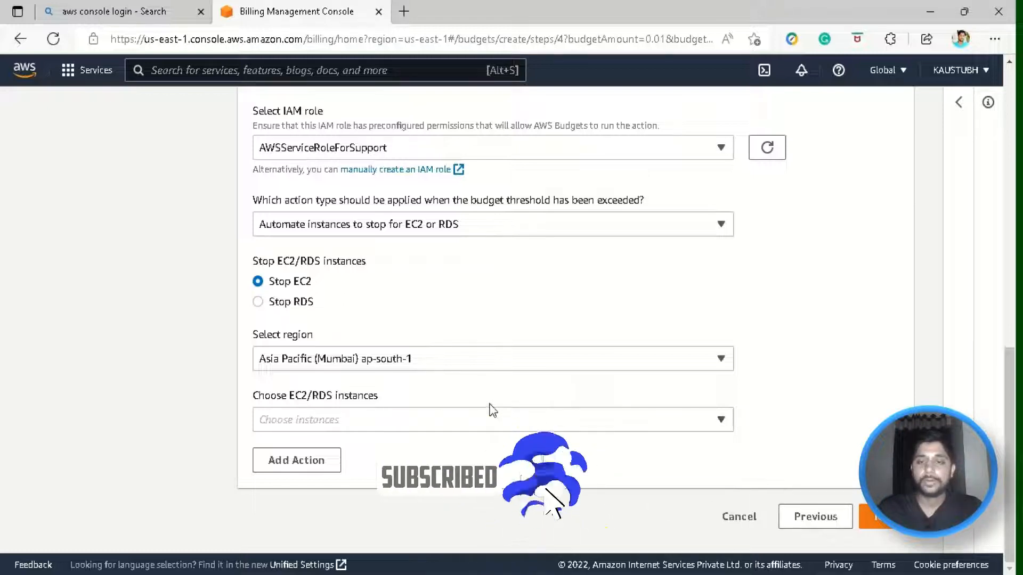
{"action": "left_click", "coordinate": [498, 420]}
{"action": "left_click", "coordinate": [499, 420]}
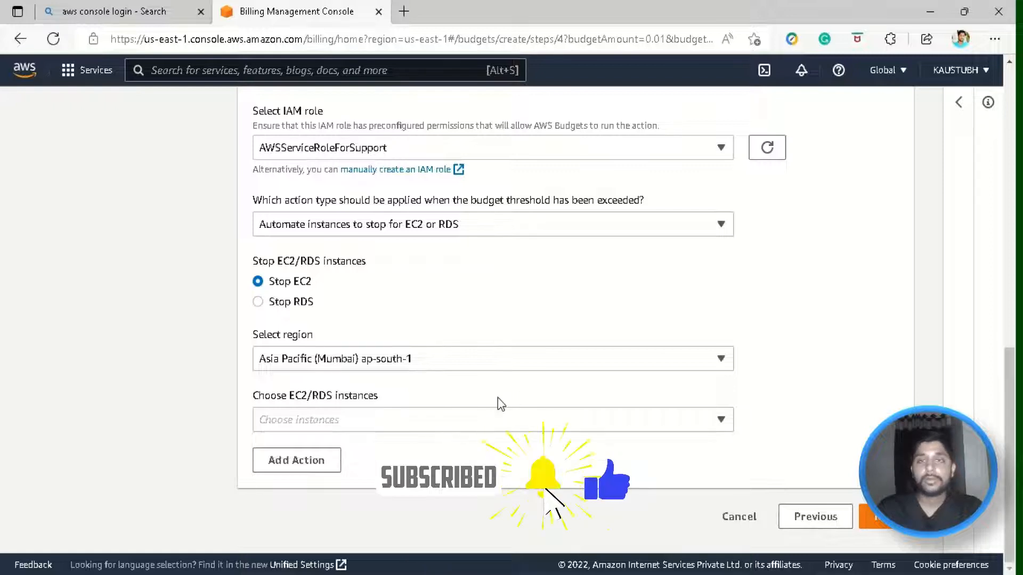
{"action": "scroll", "coordinate": [533, 311], "scroll_direction": "up", "scroll_amount": 1}
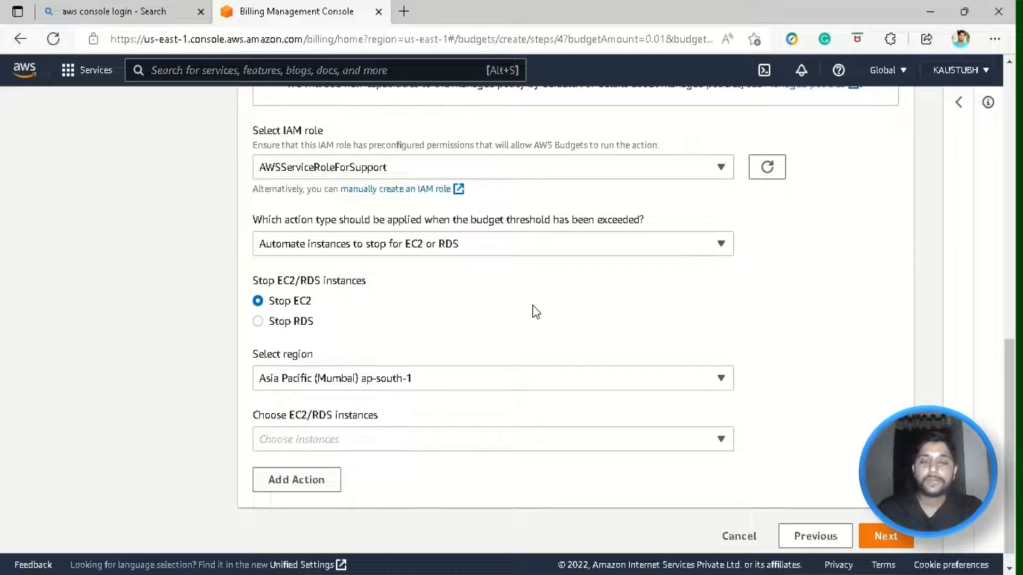
{"action": "scroll", "coordinate": [535, 311], "scroll_direction": "down", "scroll_amount": 1}
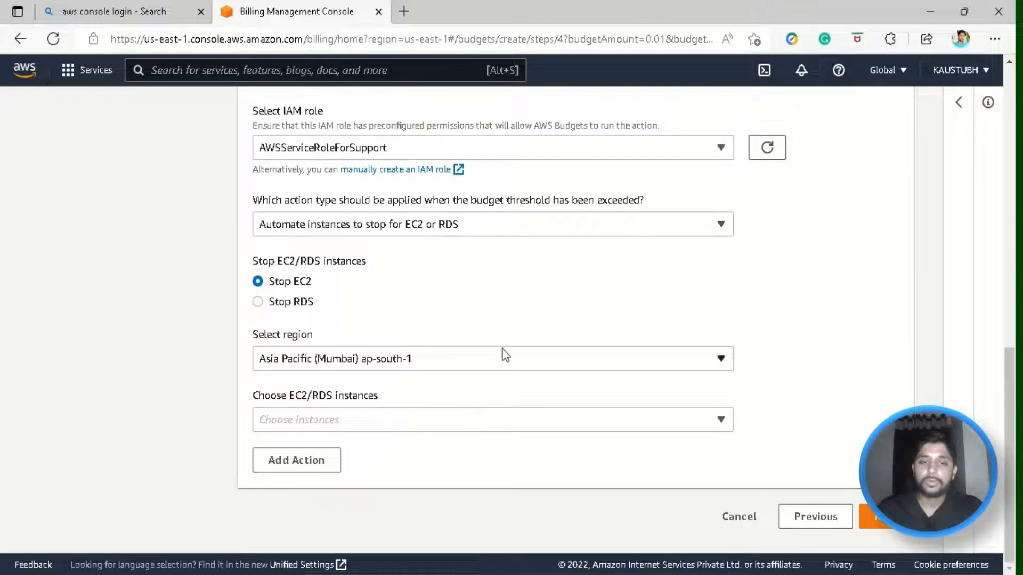
{"action": "scroll", "coordinate": [600, 392], "scroll_direction": "up", "scroll_amount": 1}
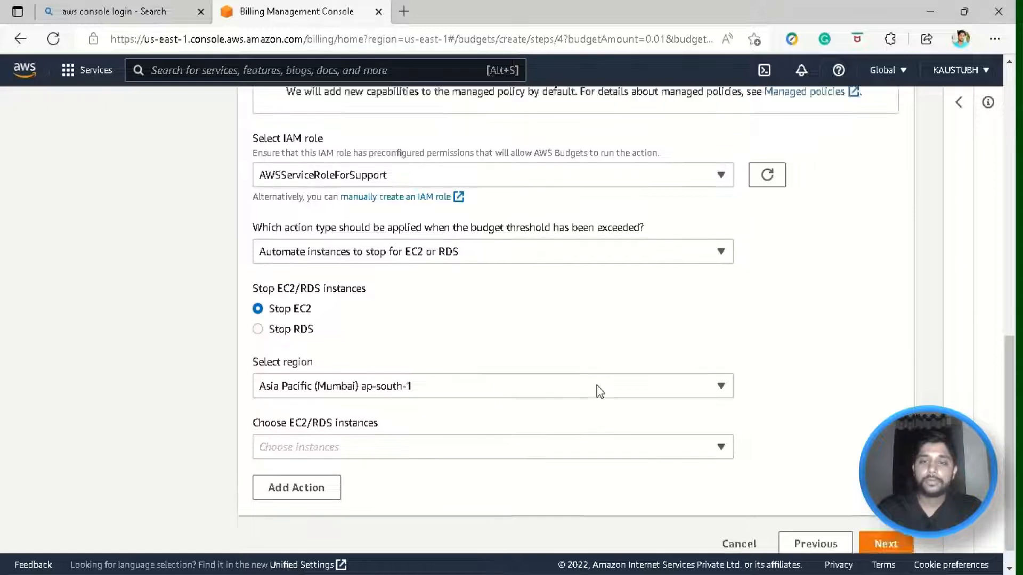
{"action": "scroll", "coordinate": [599, 391], "scroll_direction": "up", "scroll_amount": 5}
{"action": "scroll", "coordinate": [662, 315], "scroll_direction": "up", "scroll_amount": 3}
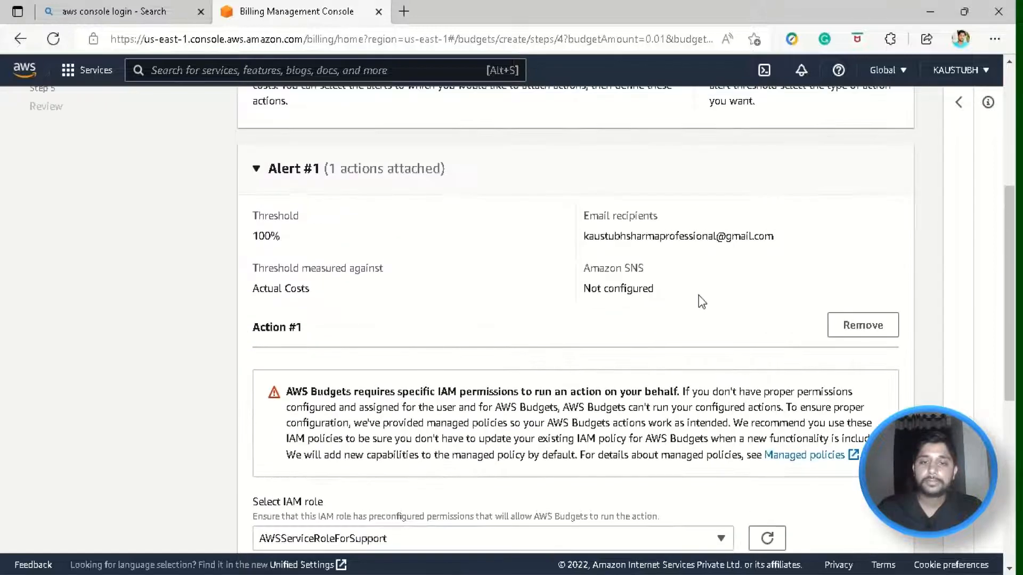
- Remove Action #1, continue to Review, and look over the Cost budget type
{"action": "left_click", "coordinate": [864, 324]}
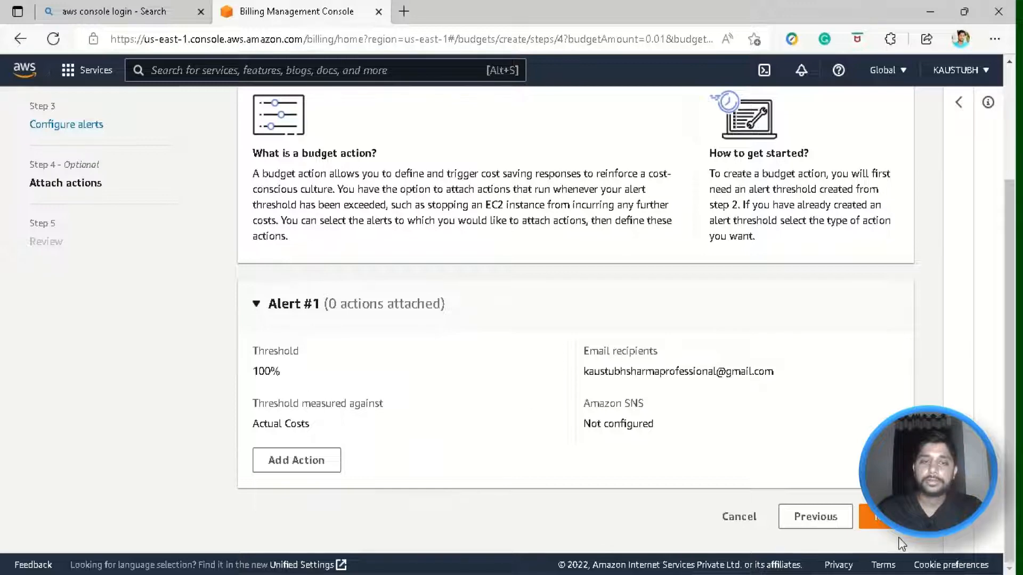
{"action": "left_click", "coordinate": [873, 517]}
{"action": "scroll", "coordinate": [510, 254], "scroll_direction": "down", "scroll_amount": 1}
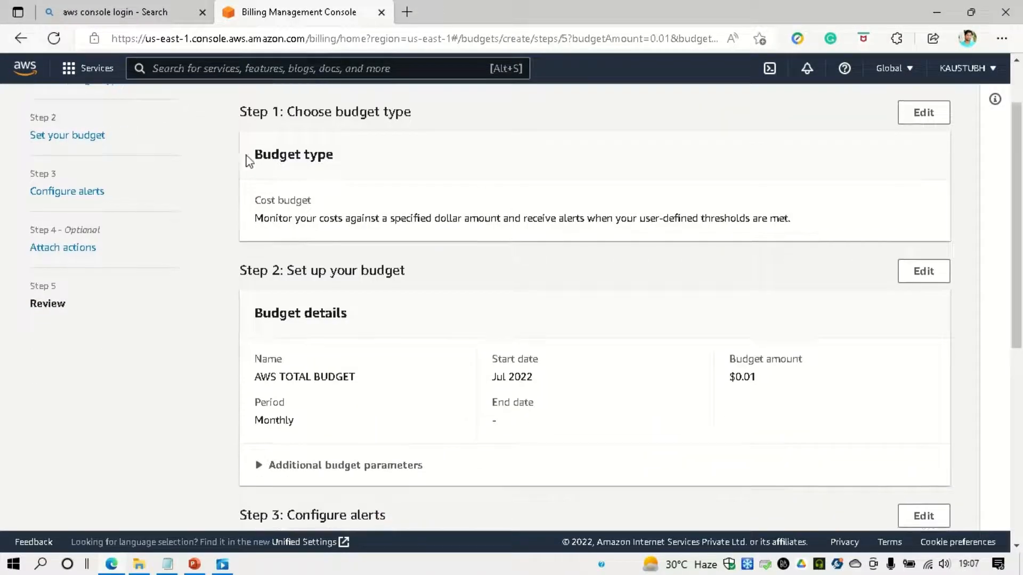
{"action": "left_click_drag", "start_coordinate": [256, 199], "coordinate": [694, 242]}
{"action": "left_click", "coordinate": [709, 240]}
{"action": "left_click_drag", "start_coordinate": [249, 202], "coordinate": [354, 199]}
{"action": "left_click", "coordinate": [345, 199]}
{"action": "left_click_drag", "start_coordinate": [264, 218], "coordinate": [510, 218]}
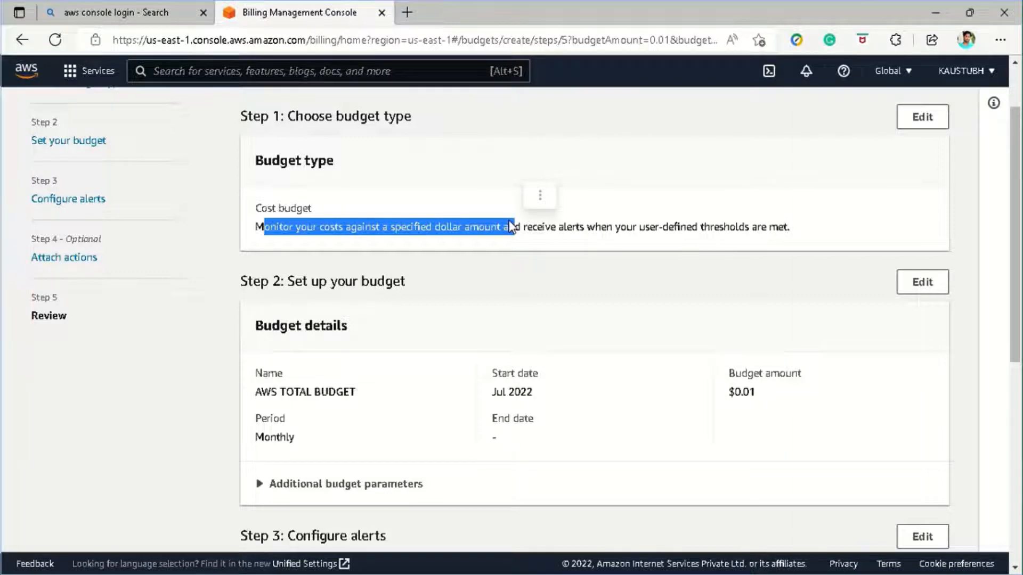
{"action": "left_click", "coordinate": [442, 221]}
- Review the name AWS TOTAL BUDGET, start date Jul 2022 and $0.01 amount
{"action": "scroll", "coordinate": [274, 213], "scroll_direction": "down", "scroll_amount": 3}
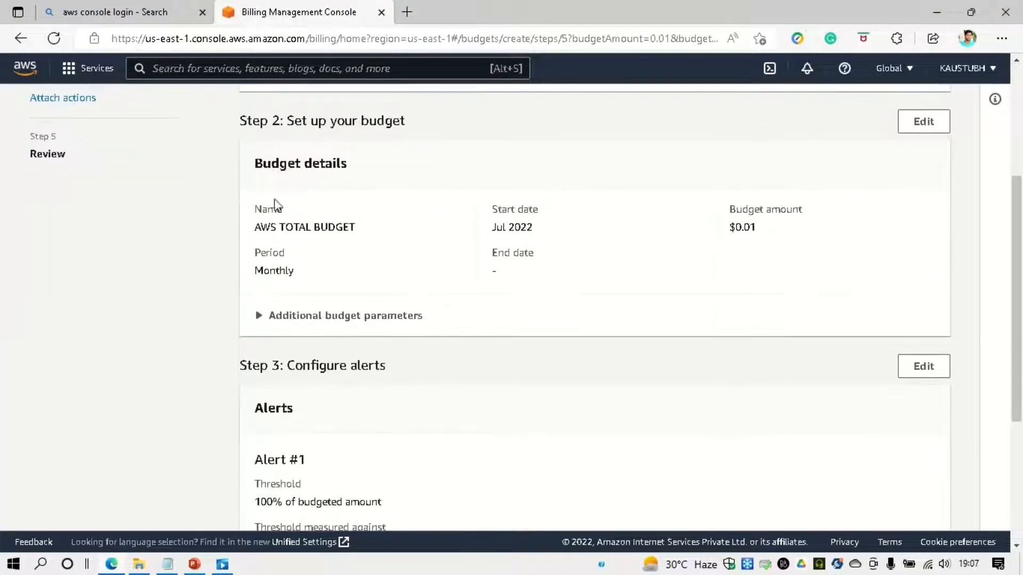
{"action": "left_click_drag", "start_coordinate": [252, 228], "coordinate": [379, 225]}
{"action": "left_click", "coordinate": [389, 222]}
{"action": "left_click_drag", "start_coordinate": [496, 224], "coordinate": [578, 226]}
{"action": "left_click_drag", "start_coordinate": [735, 228], "coordinate": [759, 230]}
{"action": "left_click", "coordinate": [603, 255]}
{"action": "scroll", "coordinate": [603, 256], "scroll_direction": "down", "scroll_amount": 3}
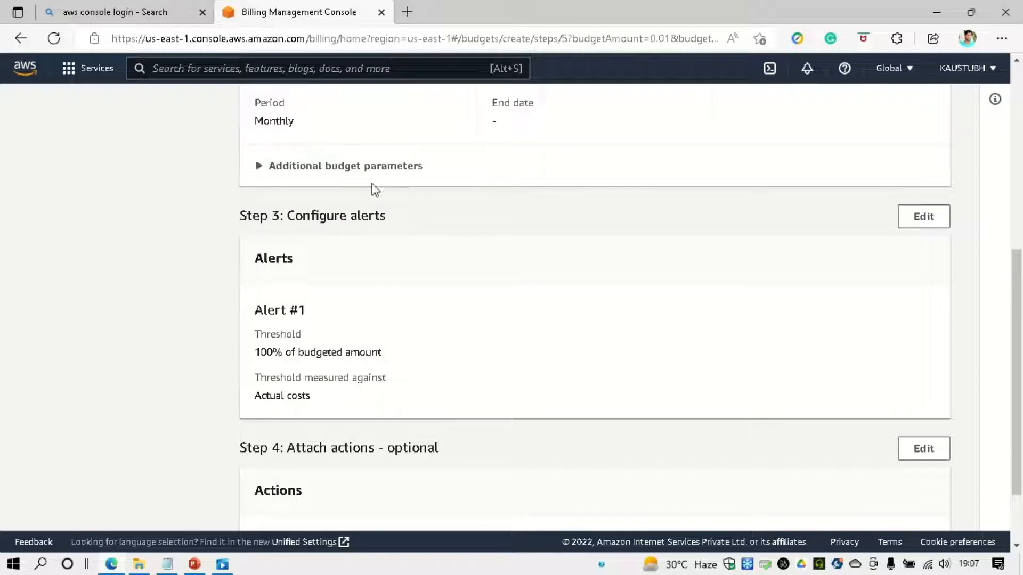
- Expand Additional budget parameters and review included cost types and excluded Refunds, Credits
{"action": "left_click", "coordinate": [297, 169]}
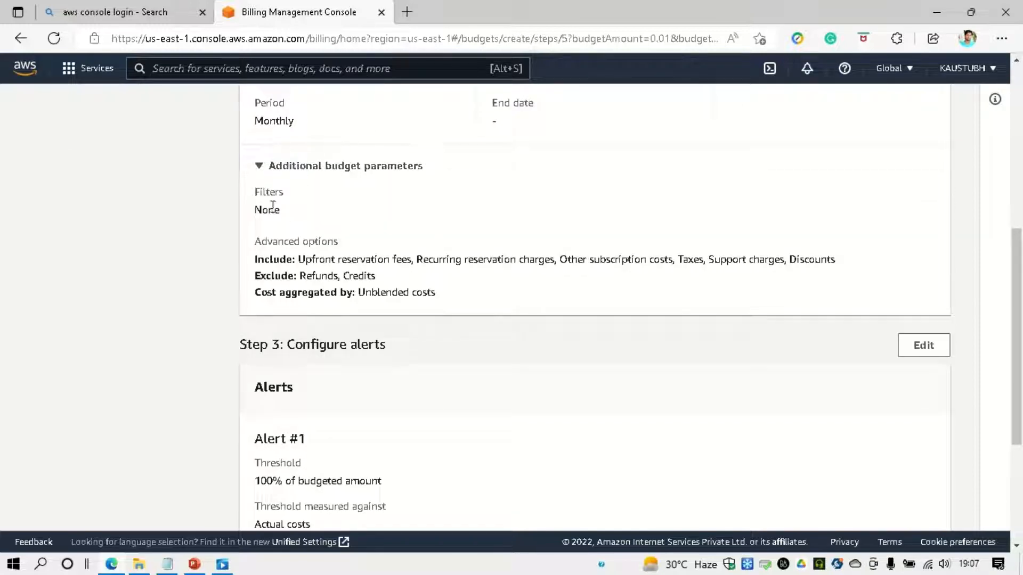
{"action": "left_click_drag", "start_coordinate": [292, 260], "coordinate": [497, 299]}
{"action": "left_click", "coordinate": [497, 297]}
{"action": "left_click_drag", "start_coordinate": [300, 275], "coordinate": [452, 288]}
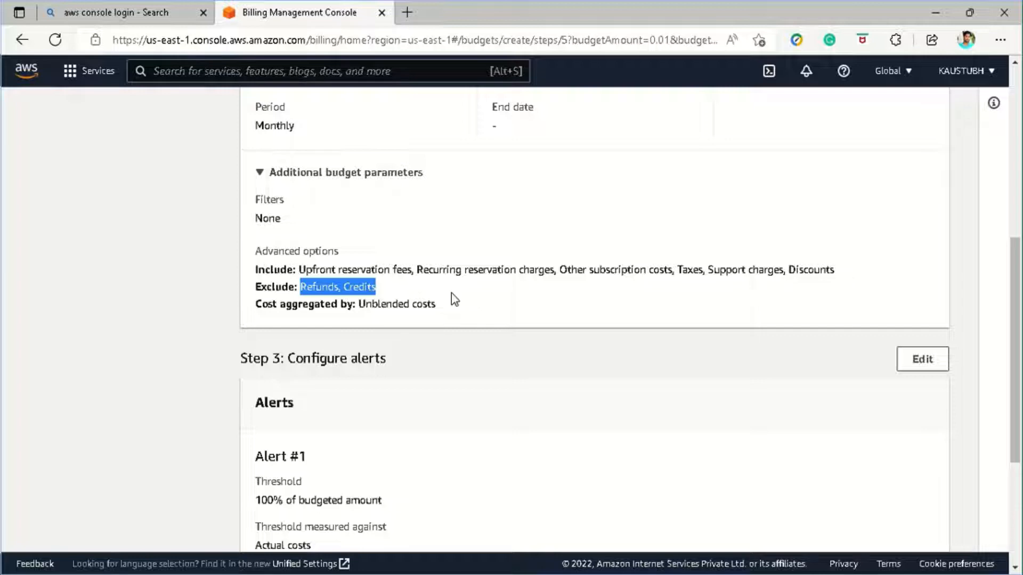
- Review the included cost types and aggregation settings on the Review page
{"action": "left_click", "coordinate": [454, 300]}
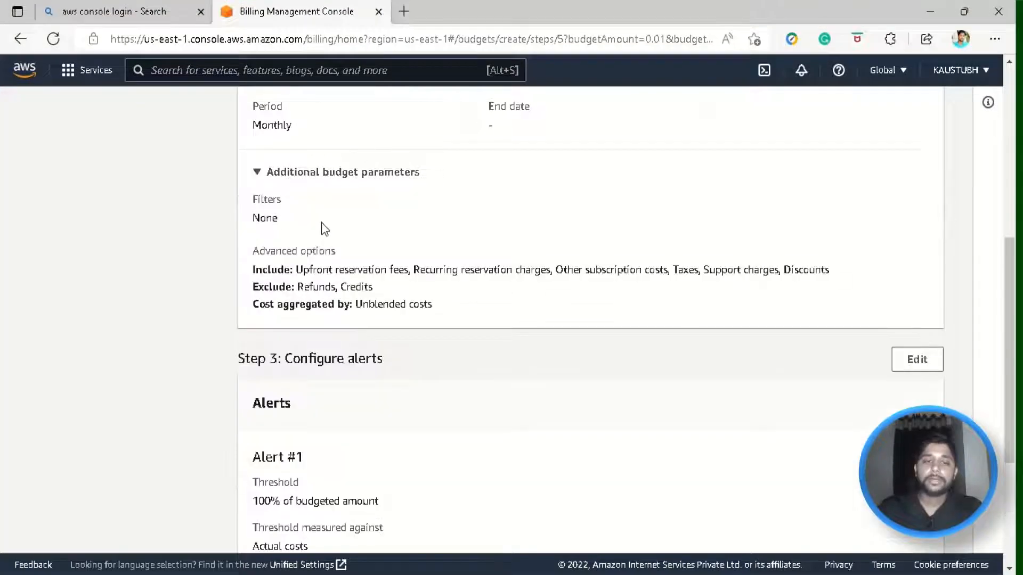
{"action": "left_click_drag", "start_coordinate": [289, 270], "coordinate": [492, 310]}
{"action": "left_click", "coordinate": [492, 309]}
{"action": "scroll", "coordinate": [370, 213], "scroll_direction": "down", "scroll_amount": 3}
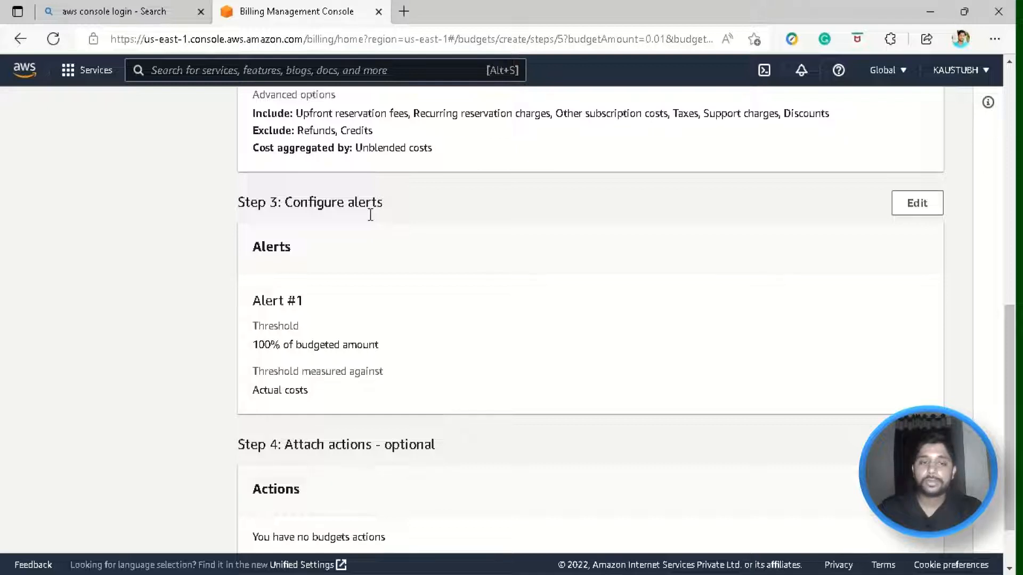
{"action": "scroll", "coordinate": [371, 214], "scroll_direction": "down", "scroll_amount": 1}
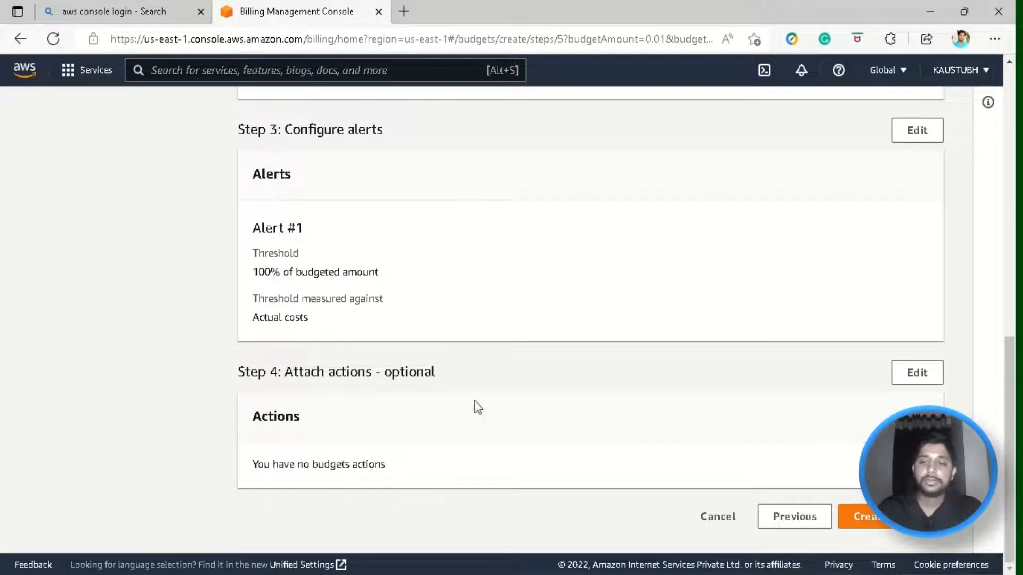
- Scroll back through the Review page and create the AWS TOTAL BUDGET budget
{"action": "scroll", "coordinate": [869, 325], "scroll_direction": "up", "scroll_amount": 10}
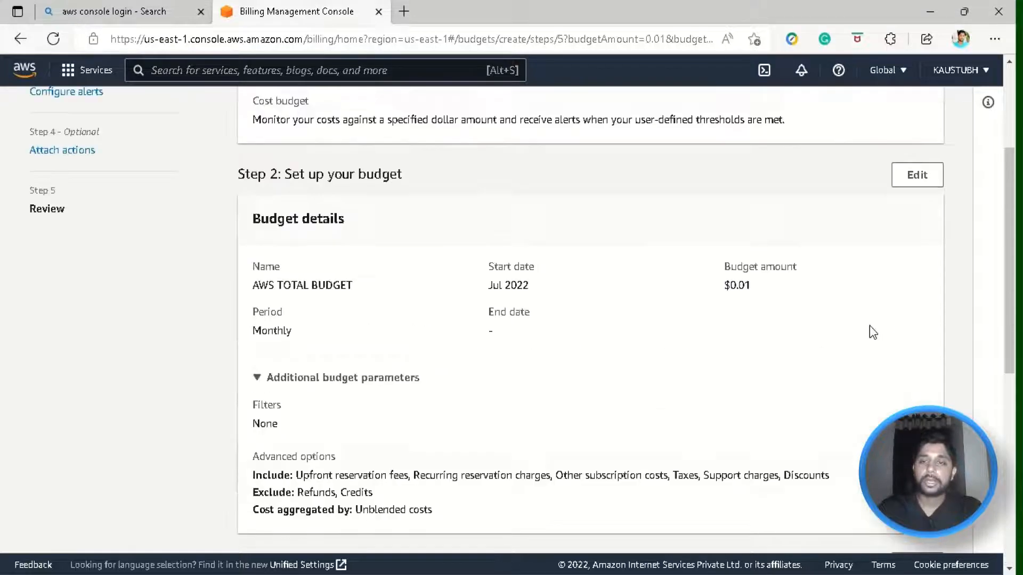
{"action": "double_click", "coordinate": [256, 159]}
{"action": "left_click", "coordinate": [292, 156]}
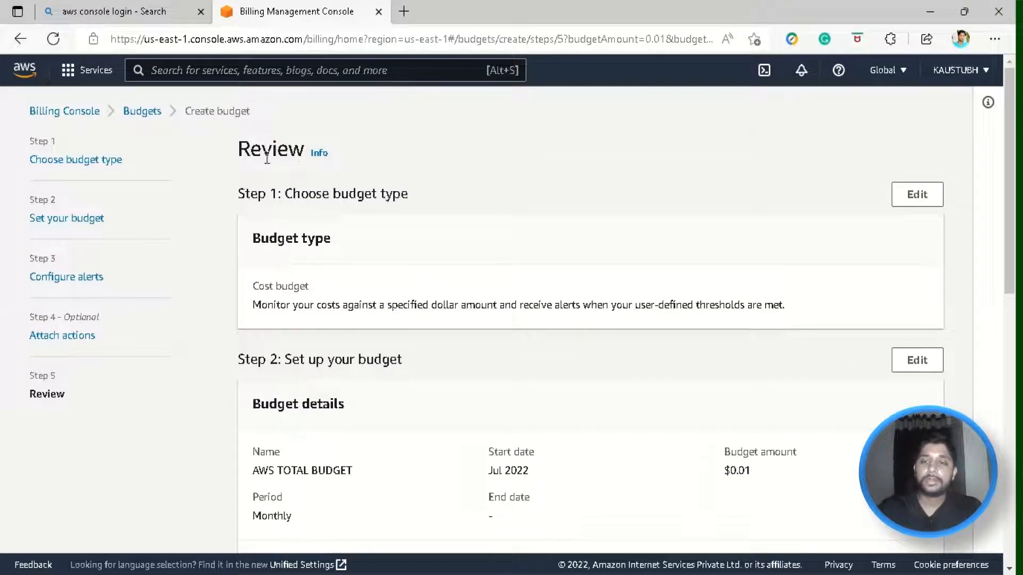
{"action": "left_click_drag", "start_coordinate": [252, 157], "coordinate": [304, 156]}
{"action": "scroll", "coordinate": [653, 263], "scroll_direction": "down", "scroll_amount": 1}
{"action": "scroll", "coordinate": [649, 263], "scroll_direction": "down", "scroll_amount": 8}
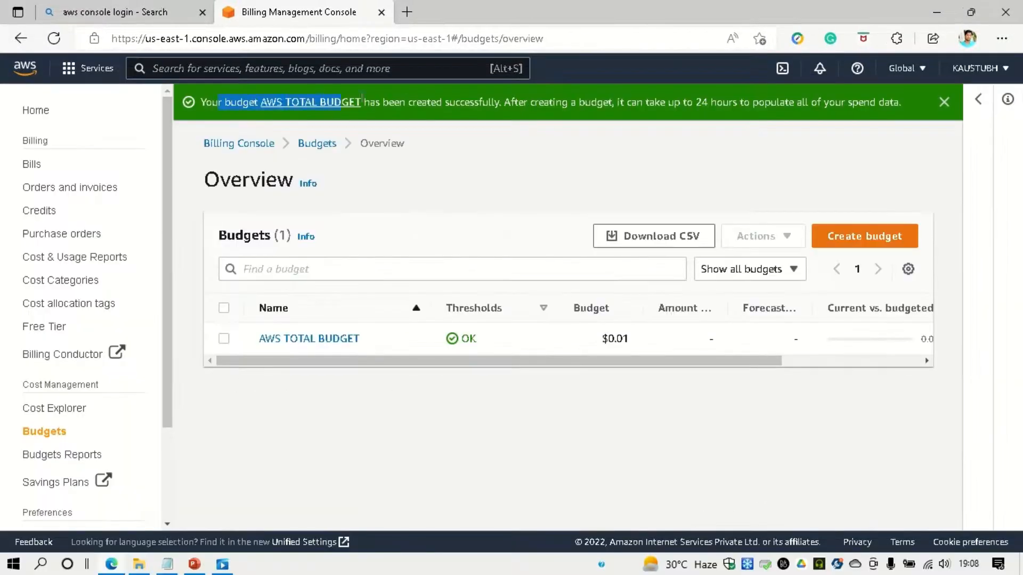
{"action": "left_click_drag", "start_coordinate": [223, 102], "coordinate": [914, 101]}
{"action": "left_click", "coordinate": [914, 101]}
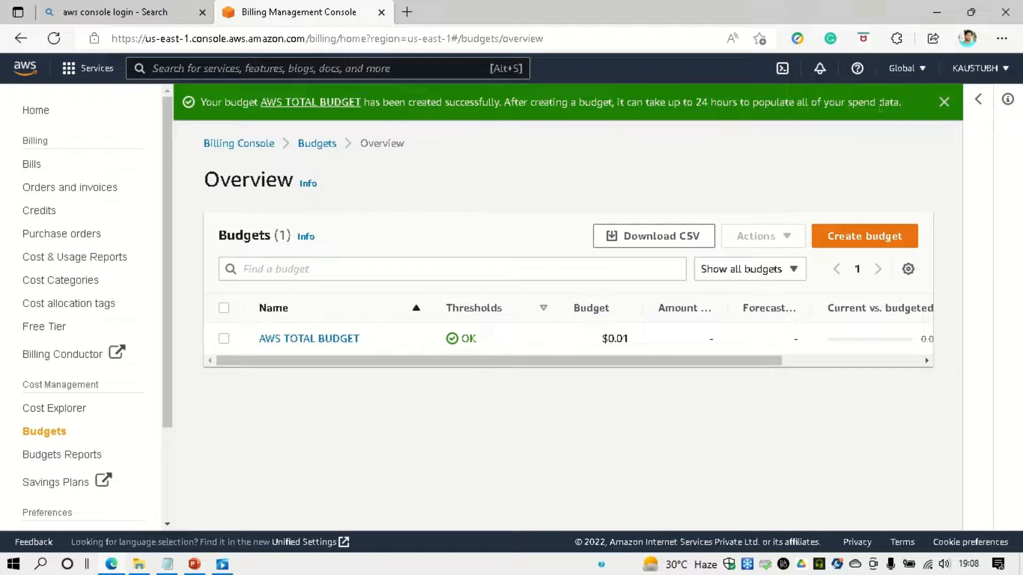
{"action": "left_click_drag", "start_coordinate": [438, 345], "coordinate": [507, 345]}
{"action": "left_click", "coordinate": [494, 342]}
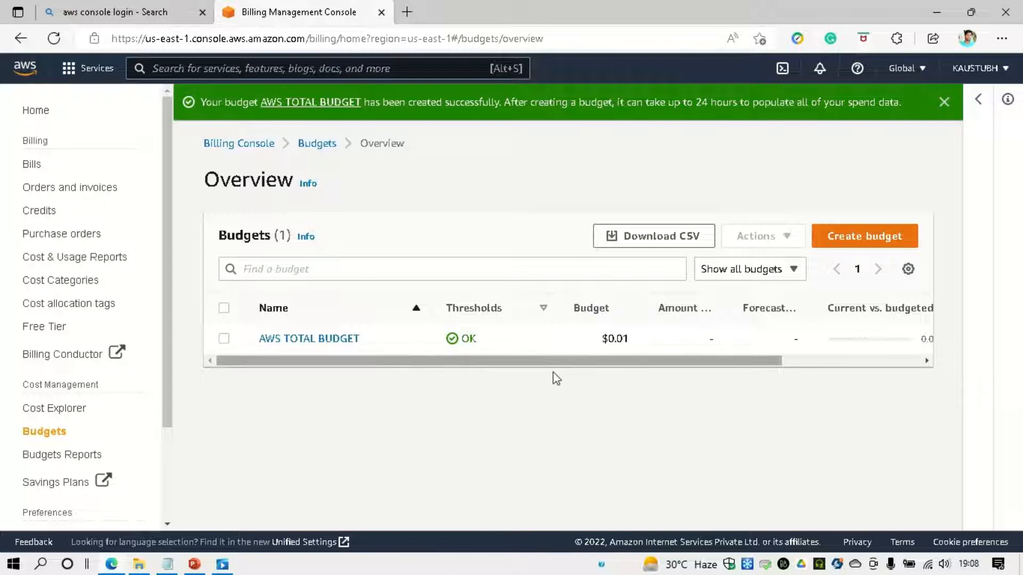
{"action": "left_click", "coordinate": [943, 102]}
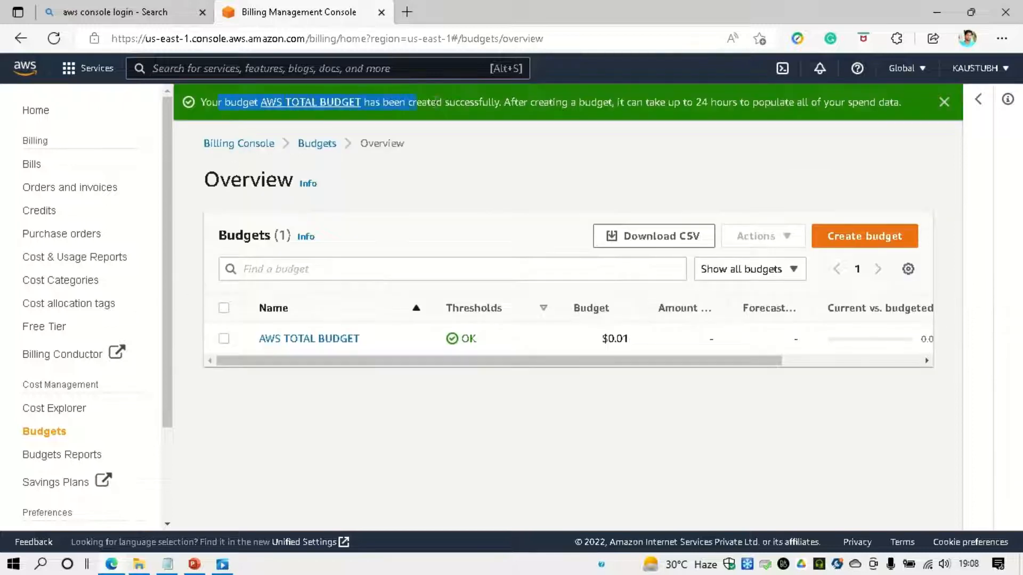
{"action": "left_click_drag", "start_coordinate": [435, 100], "coordinate": [912, 110]}
{"action": "left_click", "coordinate": [912, 110]}
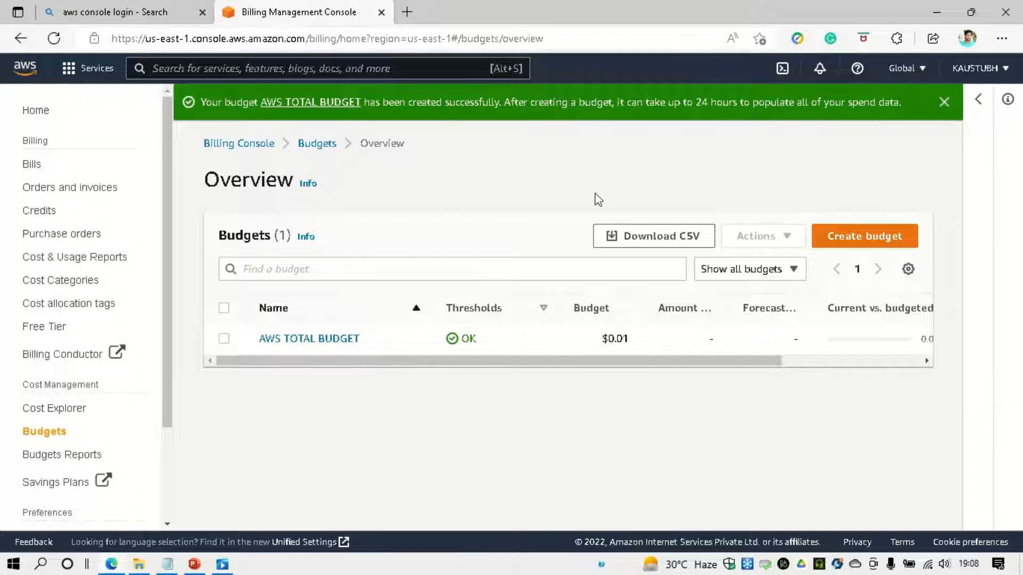
{"action": "double_click", "coordinate": [468, 339]}
{"action": "left_click", "coordinate": [407, 345]}
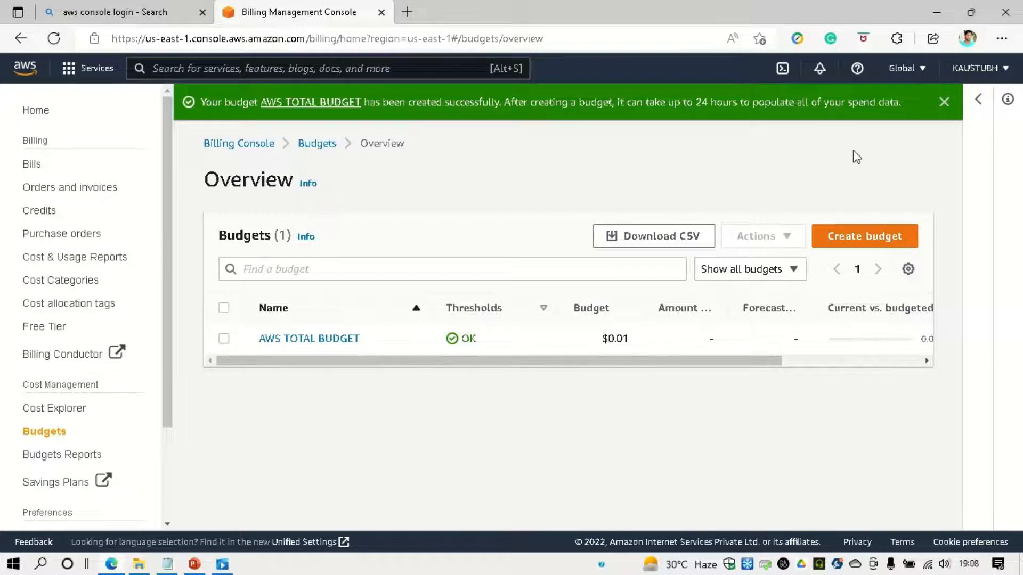
{"action": "left_click", "coordinate": [945, 103]}
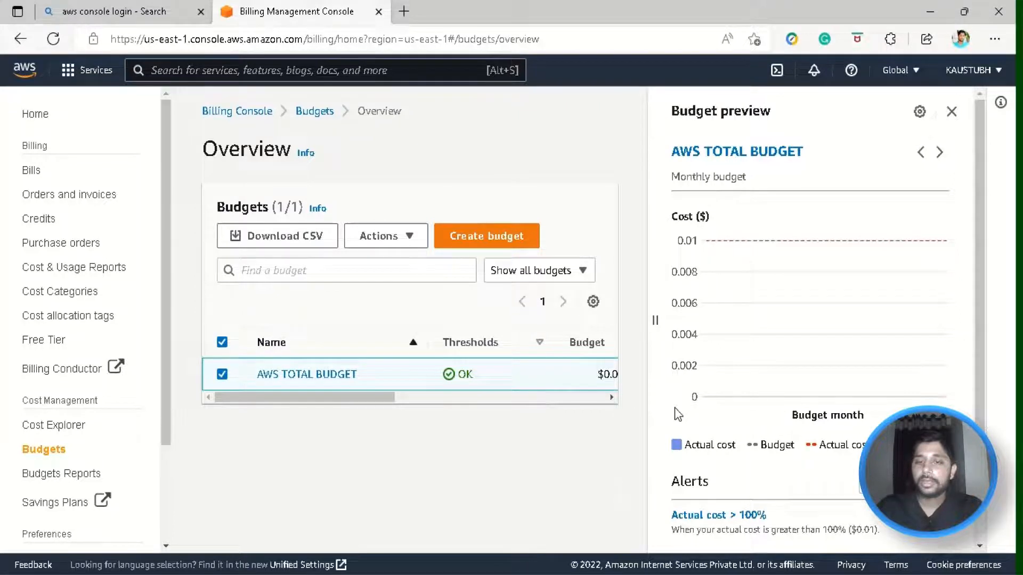
- Scroll the AWS TOTAL BUDGET preview down to its 100% actual-cost alert
{"action": "scroll", "coordinate": [893, 344], "scroll_direction": "down", "scroll_amount": 1}
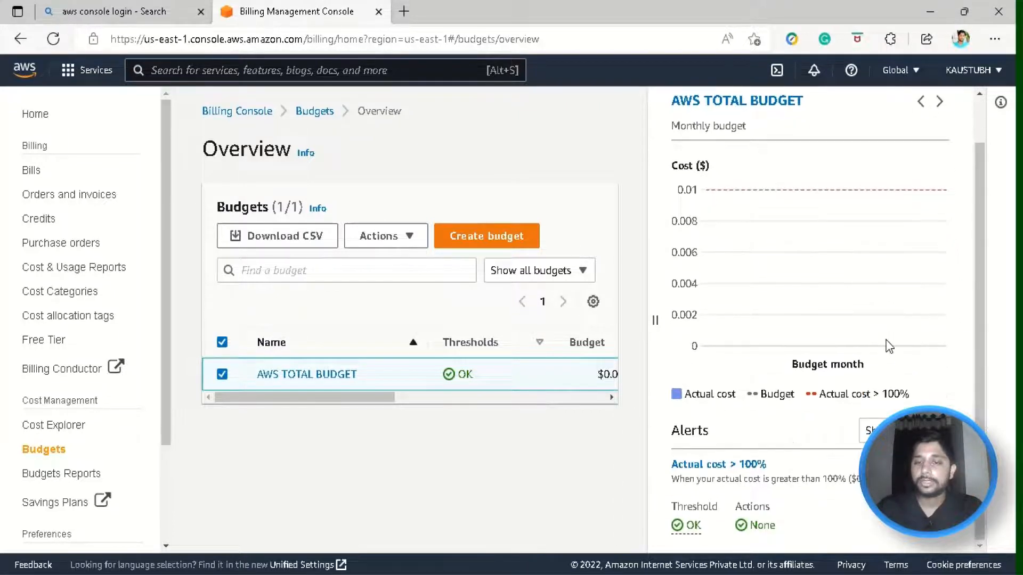